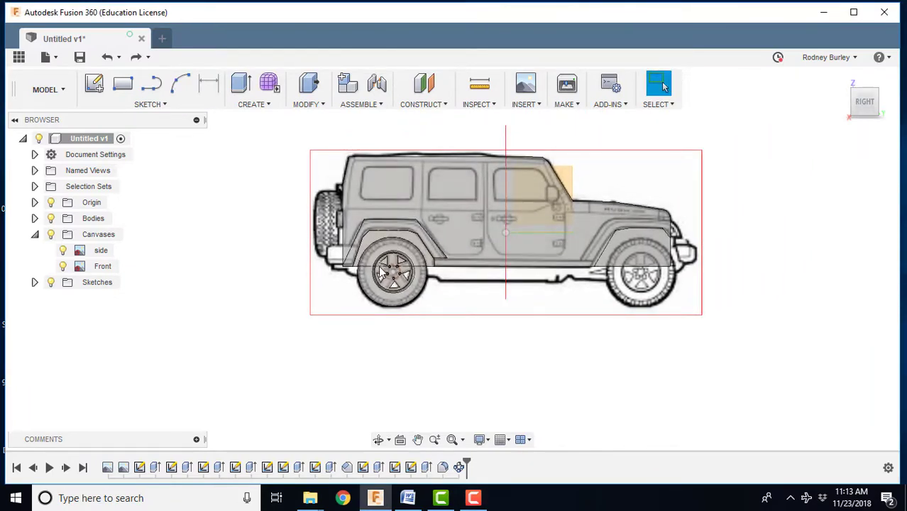
Step: Copy the rear wheel and its five lug nut bodies 11 mm along X to the front wheel position on the side canvas
scroll(502, 279, "down", 1)
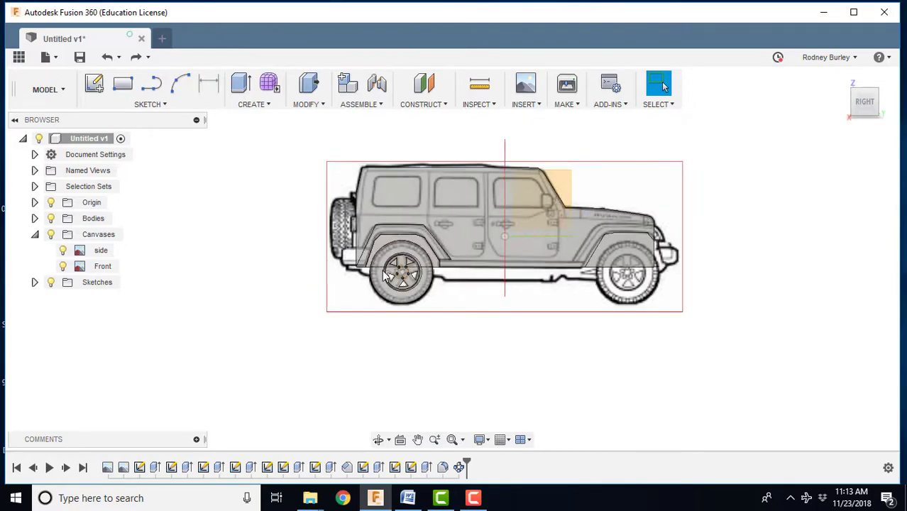
scroll(627, 275, "up", 4)
scroll(589, 282, "down", 2)
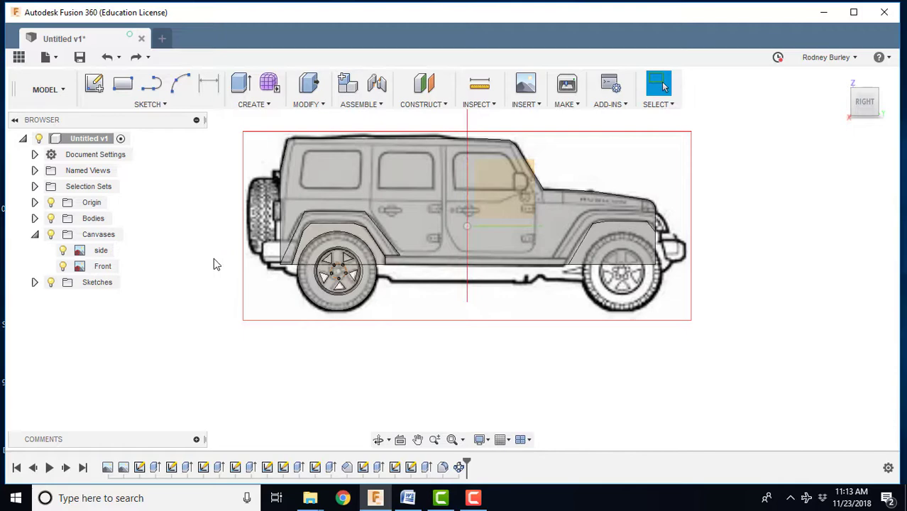
scroll(349, 313, "up", 2)
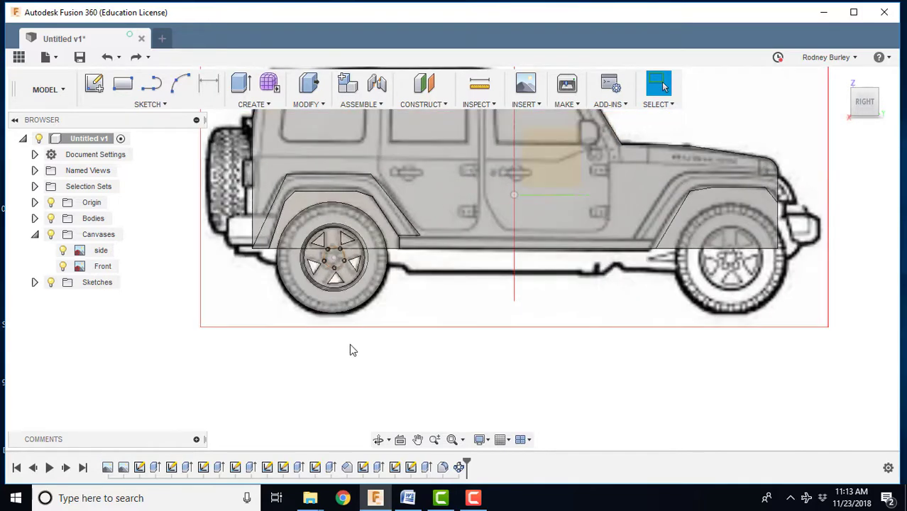
right_click(353, 345)
left_click(297, 358)
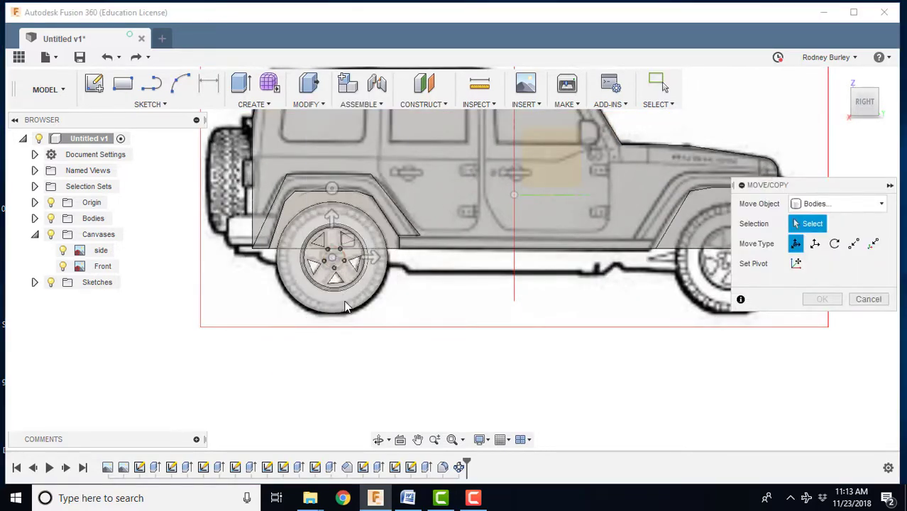
left_click(323, 263)
scroll(318, 268, "up", 4)
scroll(325, 257, "up", 3)
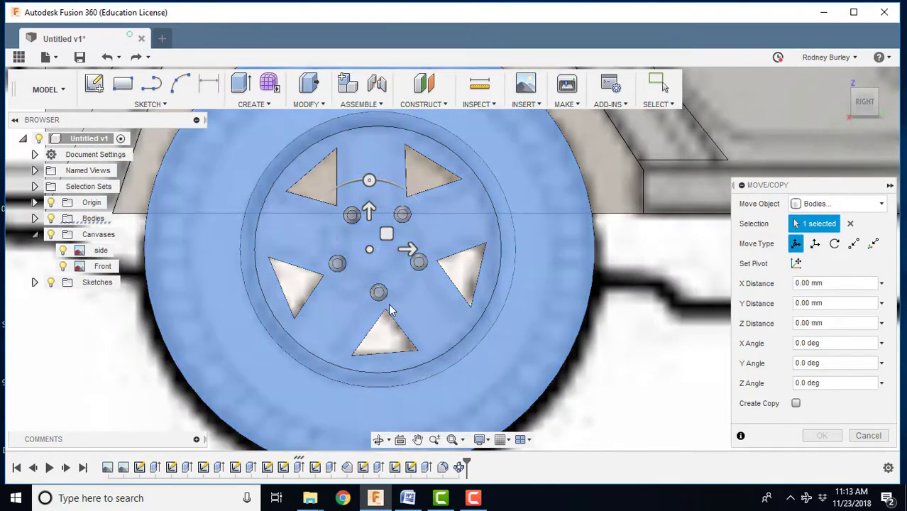
left_click(339, 263)
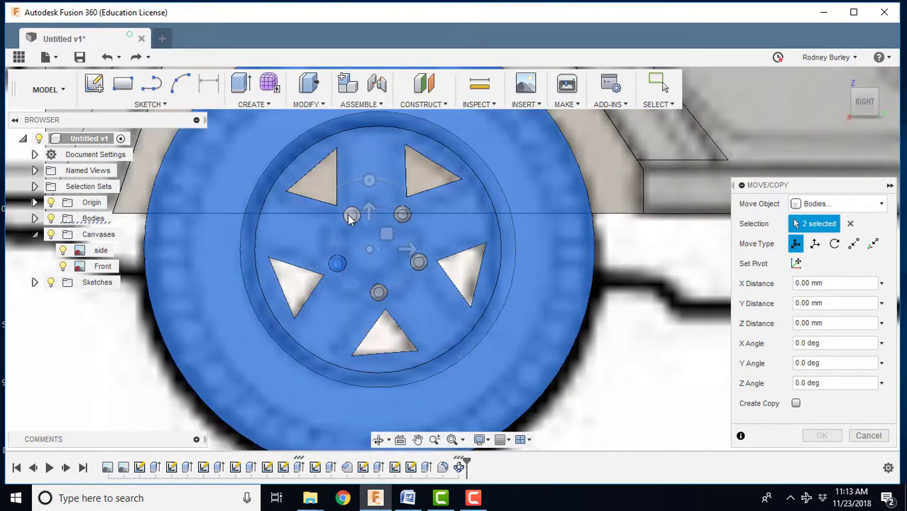
left_click(402, 215)
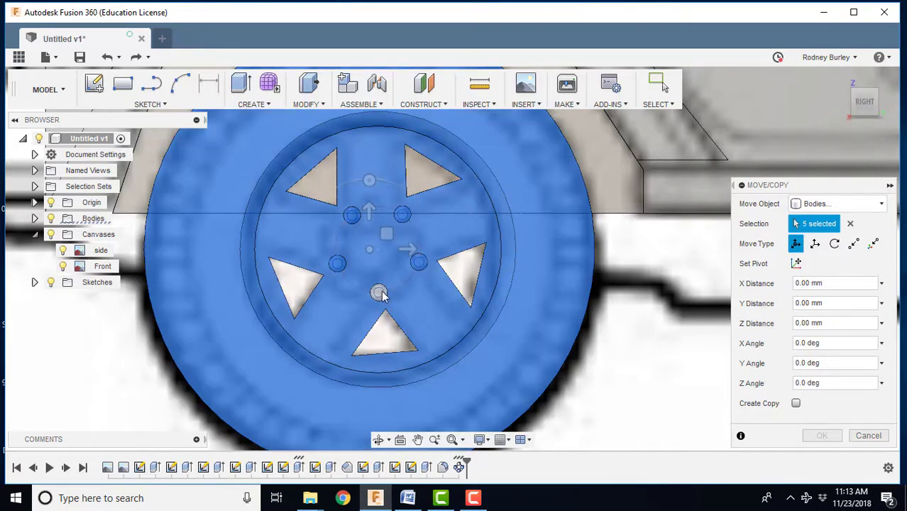
scroll(430, 294, "down", 6)
middle_click_drag(497, 304, 486, 269)
scroll(486, 268, "down", 1)
left_click(796, 403)
scroll(603, 344, "down", 2)
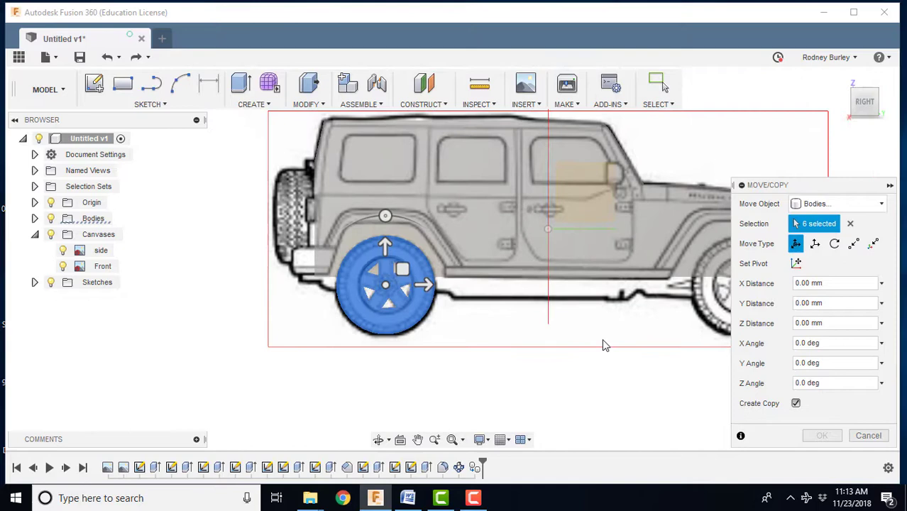
middle_click_drag(603, 344, 328, 284)
left_click_drag(328, 284, 688, 307)
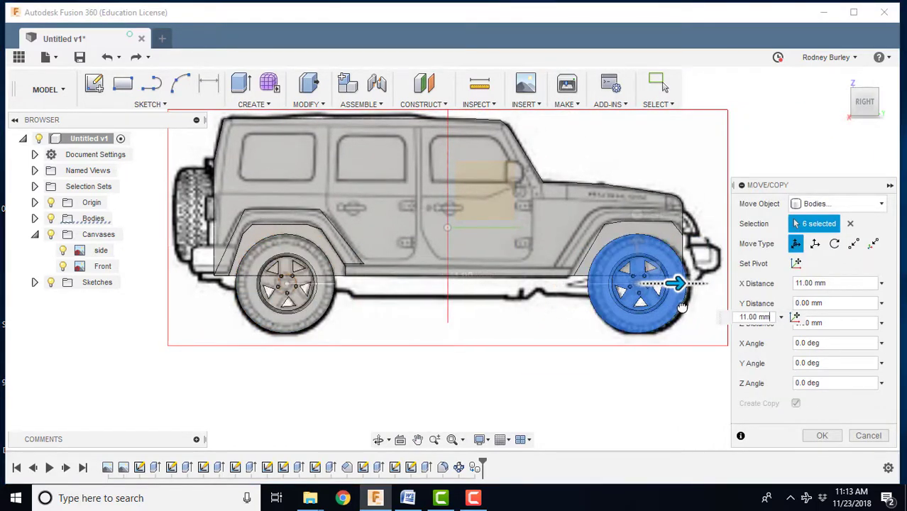
scroll(667, 341, "up", 2)
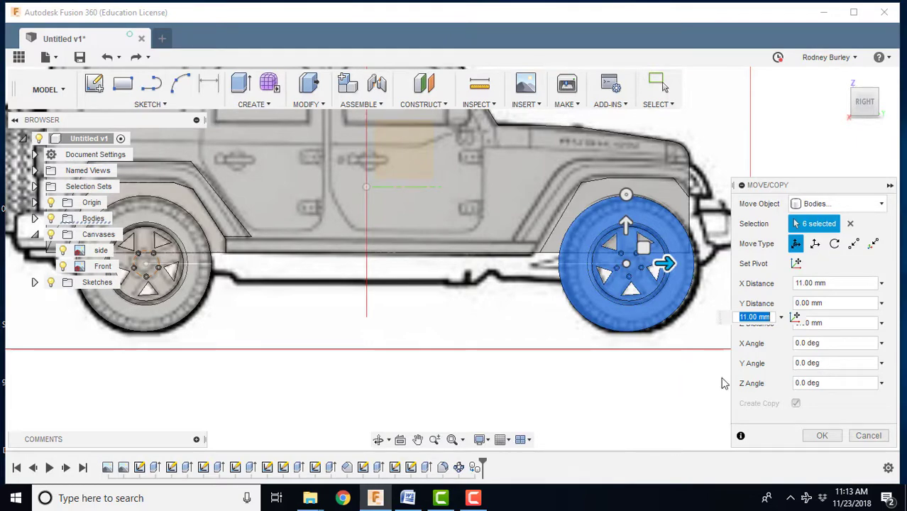
left_click(819, 436)
Step: Edit the wheel's extrusion to run in two directions, with the side 2 distance at -0.50 mm
scroll(580, 360, "down", 3)
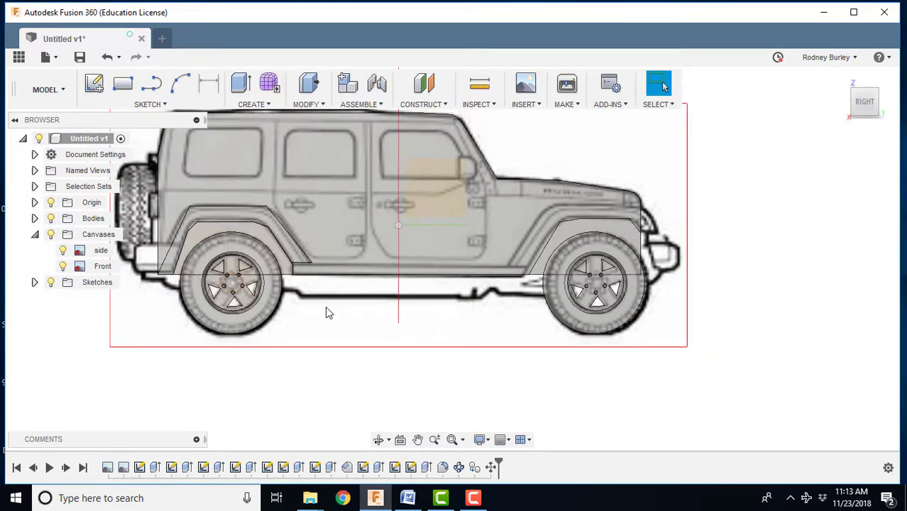
middle_click_drag(325, 308, 440, 267, "shift")
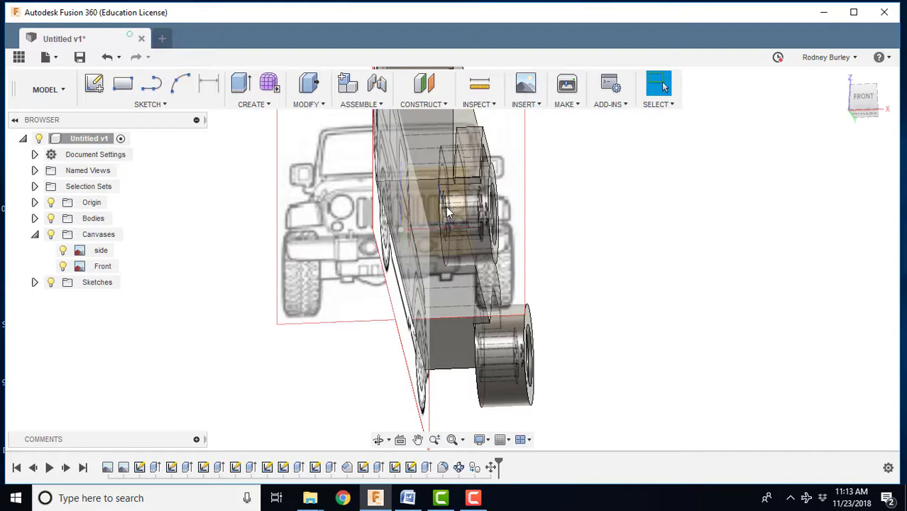
middle_click_drag(445, 206, 456, 272, "shift")
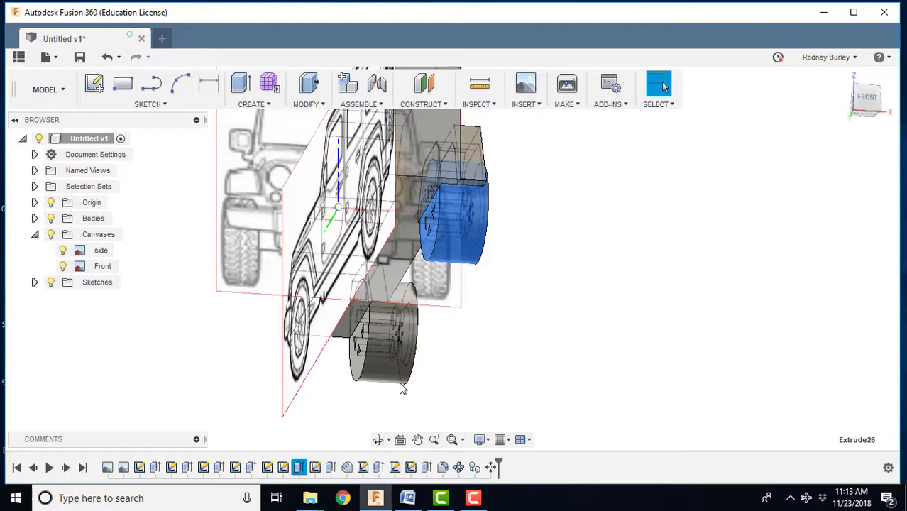
right_click(299, 466)
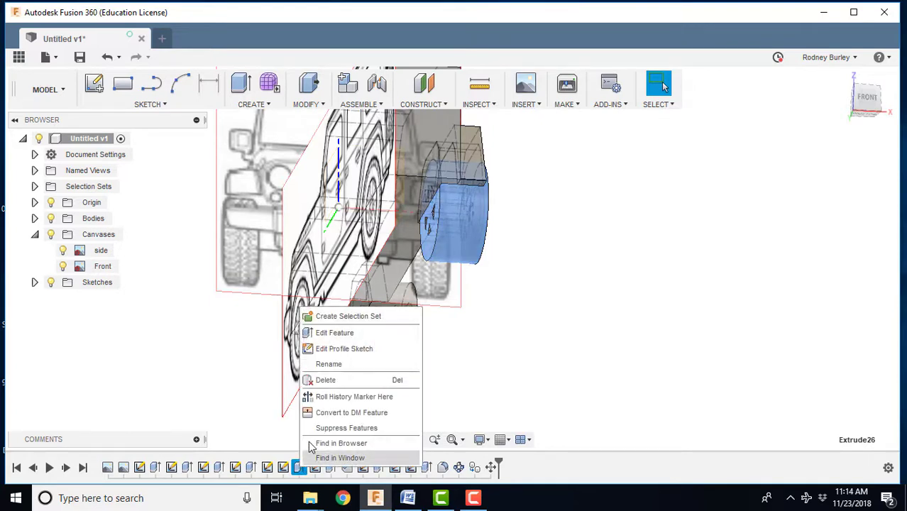
left_click(335, 332)
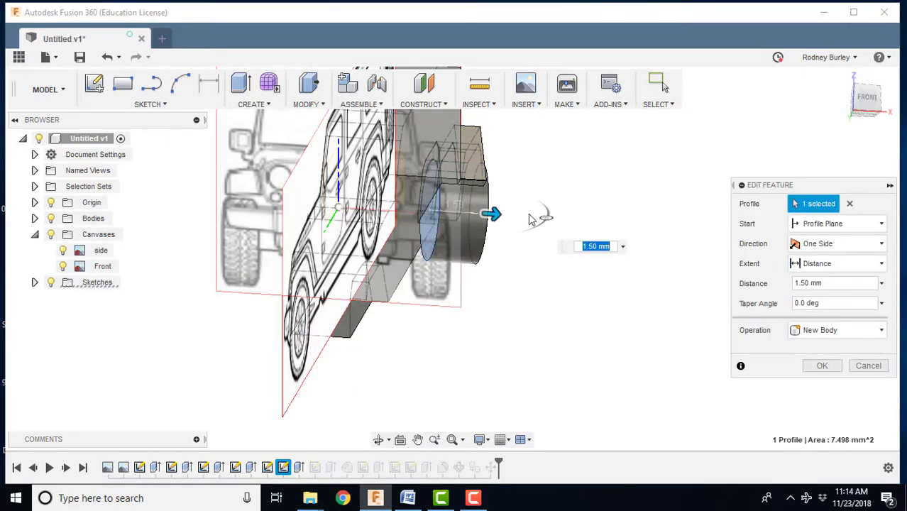
left_click(822, 243)
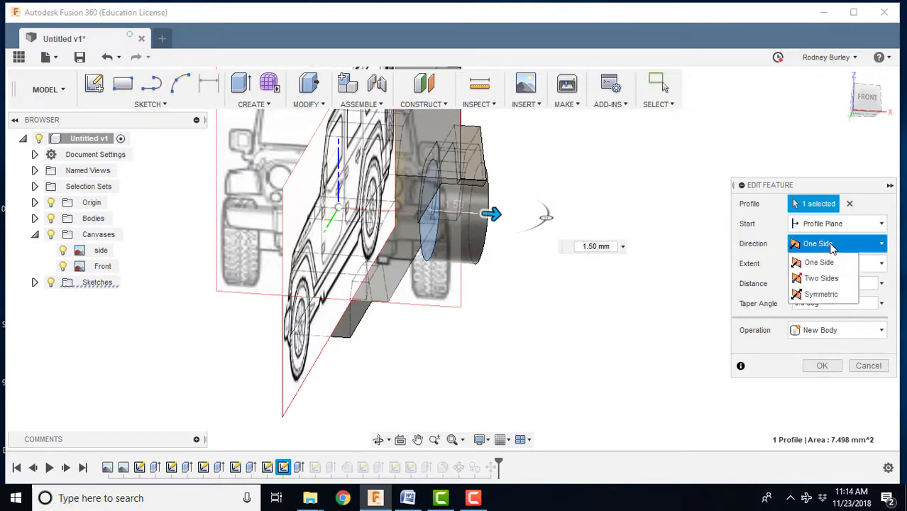
left_click(826, 277)
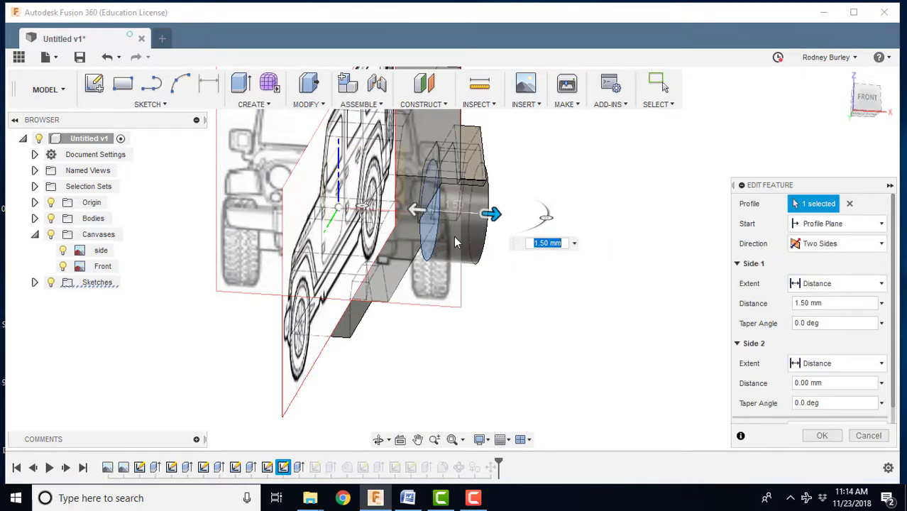
left_click(414, 207)
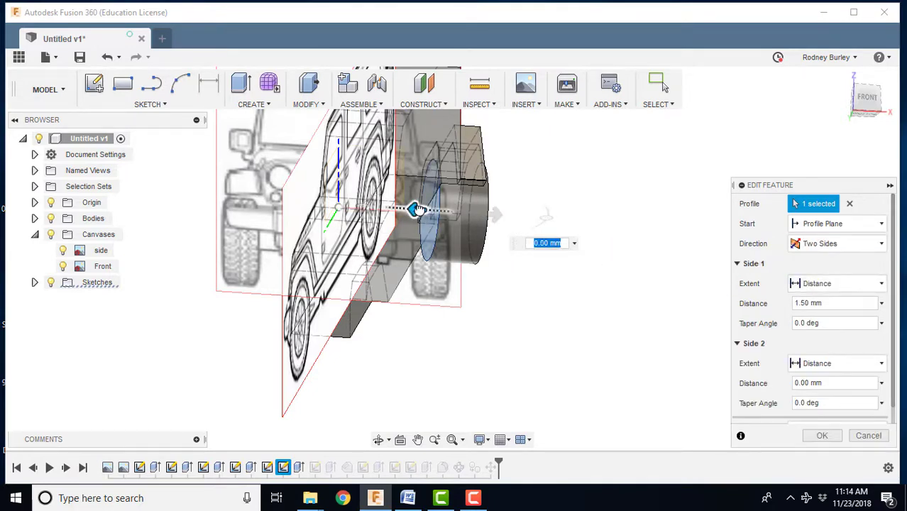
left_click_drag(419, 210, 432, 211)
Step: Match the wheel's width to the front canvas by setting the extrusion distances to 1.60 mm on side 1 and -0.40 mm on side 2
left_click(864, 104)
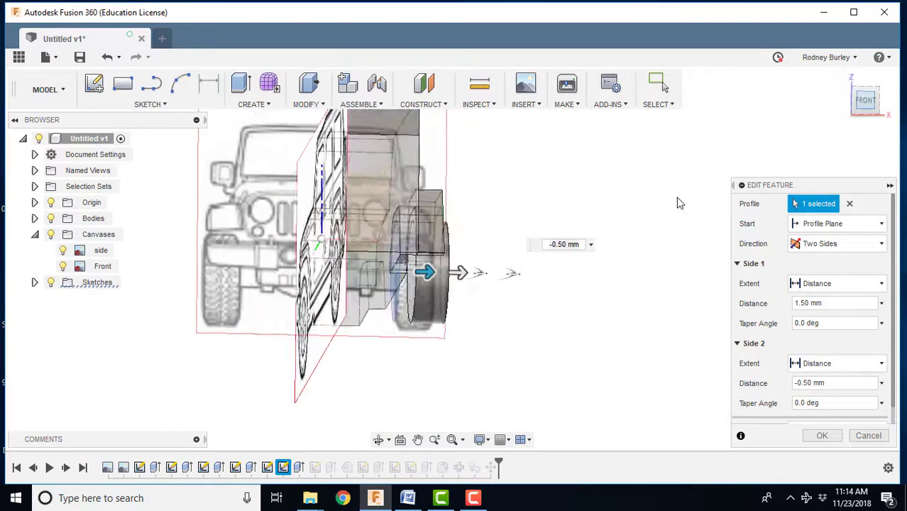
middle_click_drag(678, 203, 456, 339, "shift")
mouse_move(401, 319)
left_mouse_down()
mouse_move(304, 317)
mouse_move(398, 323)
left_mouse_up()
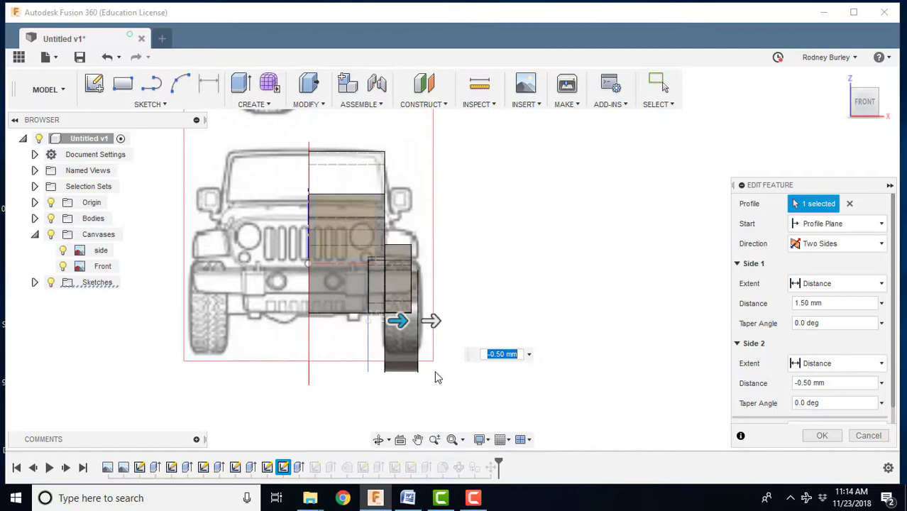
scroll(397, 320, "up", 5)
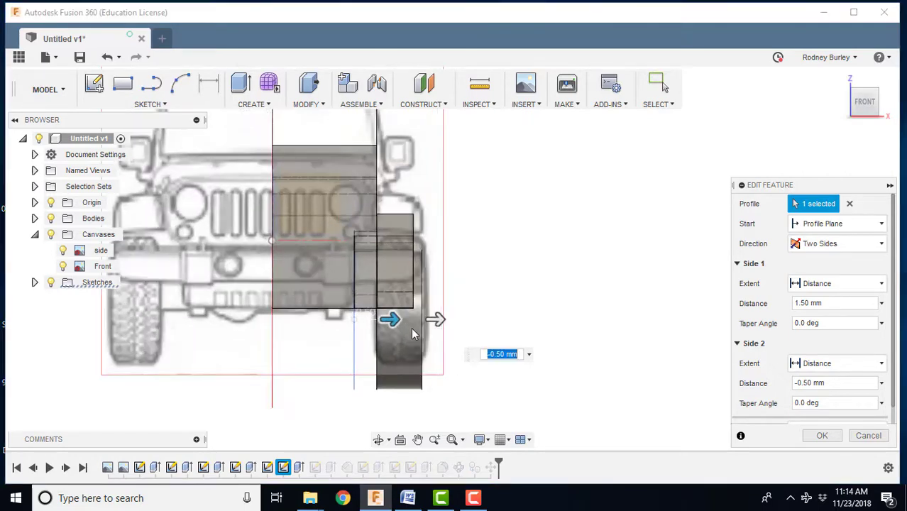
left_click_drag(369, 315, 362, 315)
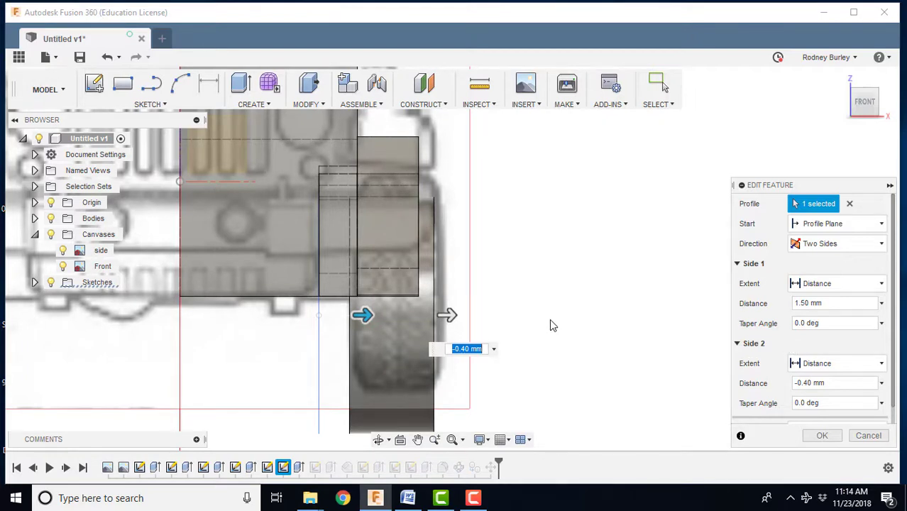
left_click_drag(453, 313, 455, 315)
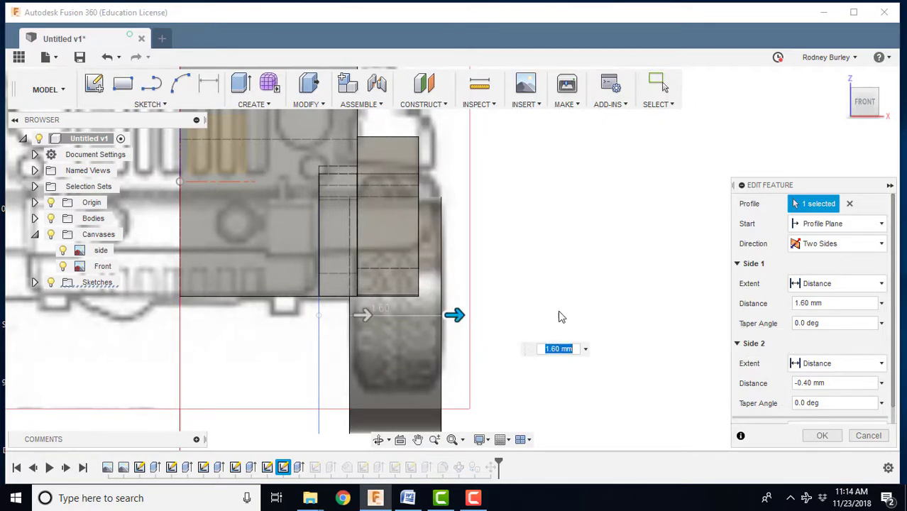
scroll(401, 149, "down", 3)
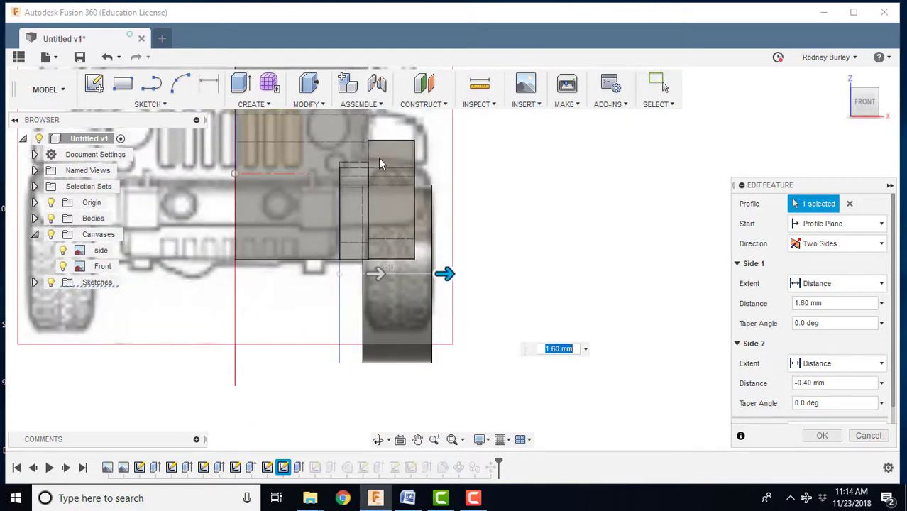
scroll(510, 204, "down", 2)
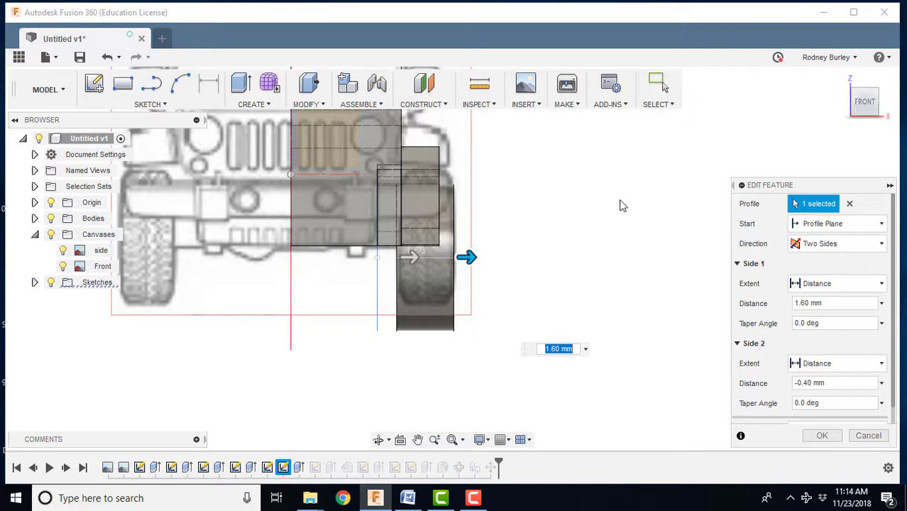
scroll(611, 202, "down", 1)
left_click(840, 440)
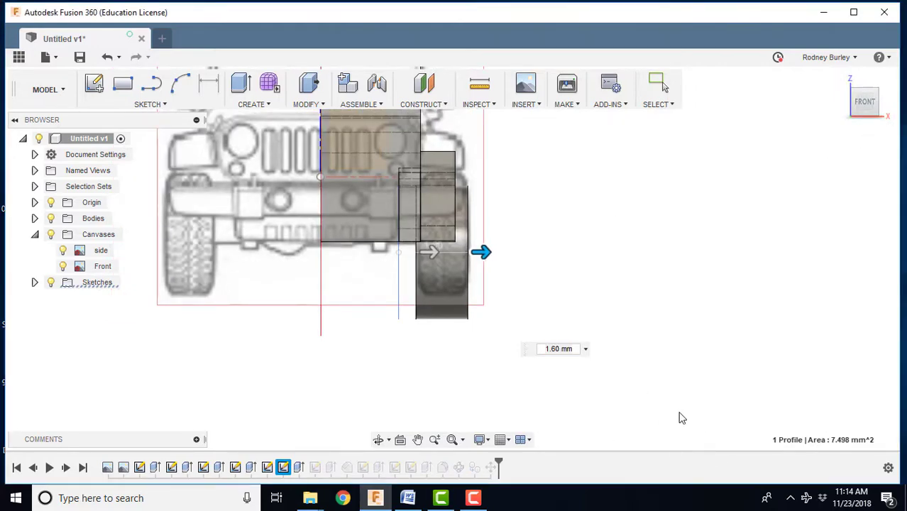
Step: Examine the position of the wheels and body against the canvases from the back and underneath
scroll(558, 318, "down", 3)
left_click_drag(654, 273, 443, 253)
middle_click_drag(444, 253, 348, 273, "shift")
scroll(416, 239, "up", 1)
scroll(410, 241, "down", 1)
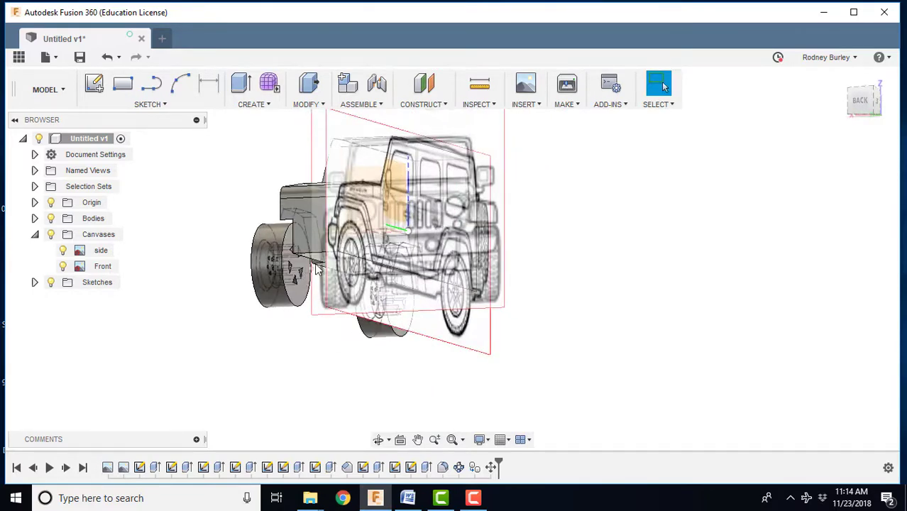
middle_click_drag(294, 255, 337, 271)
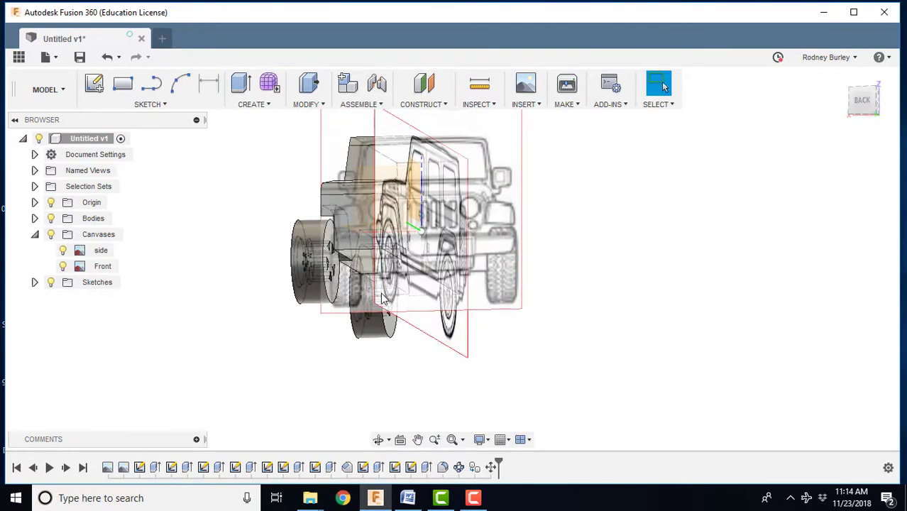
scroll(381, 298, "up", 3)
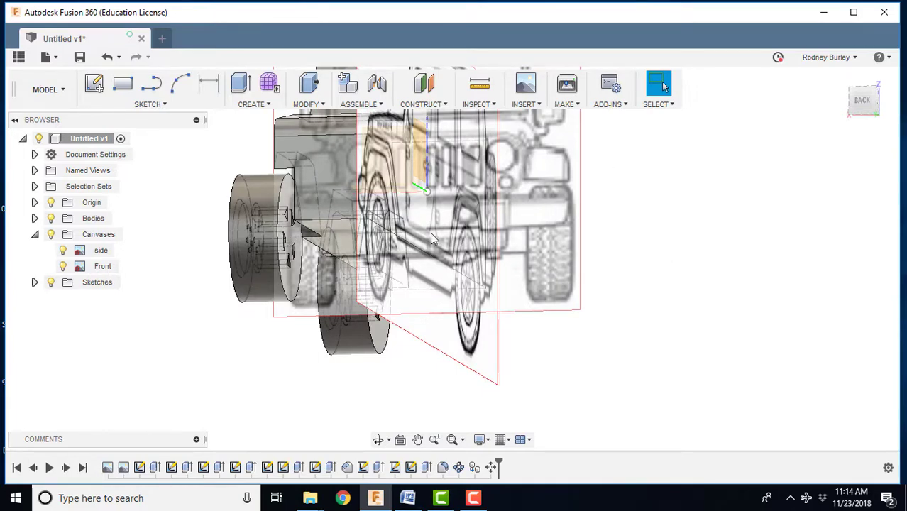
middle_click_drag(438, 247, 415, 178, "shift")
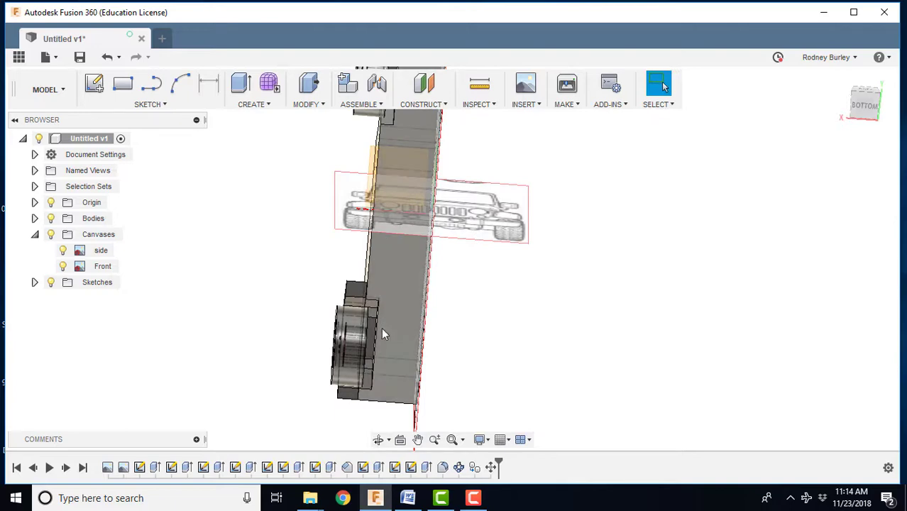
scroll(404, 228, "down", 2)
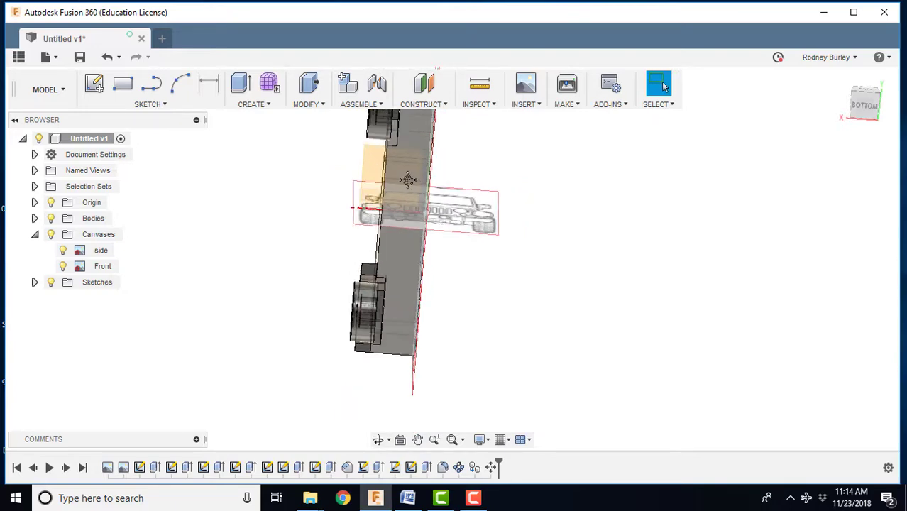
middle_click_drag(416, 179, 424, 307, "shift")
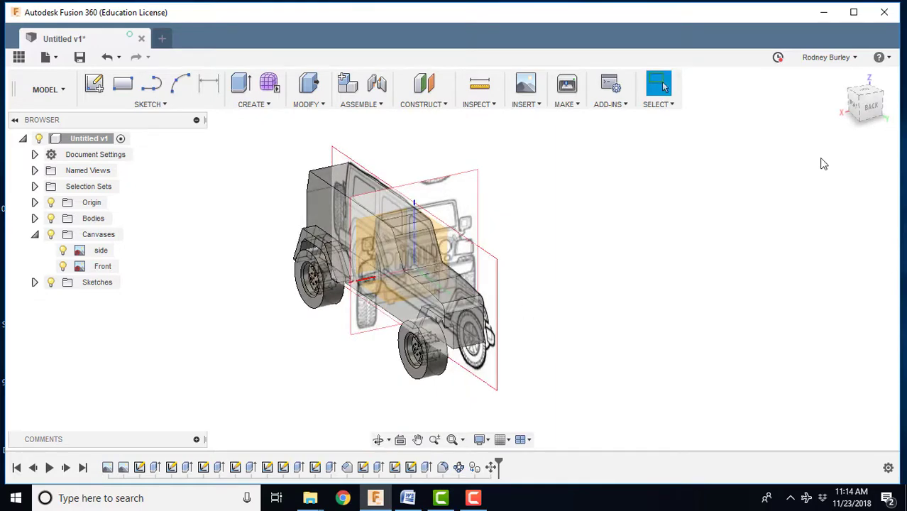
middle_click_drag(477, 218, 627, 256)
scroll(518, 266, "up", 5)
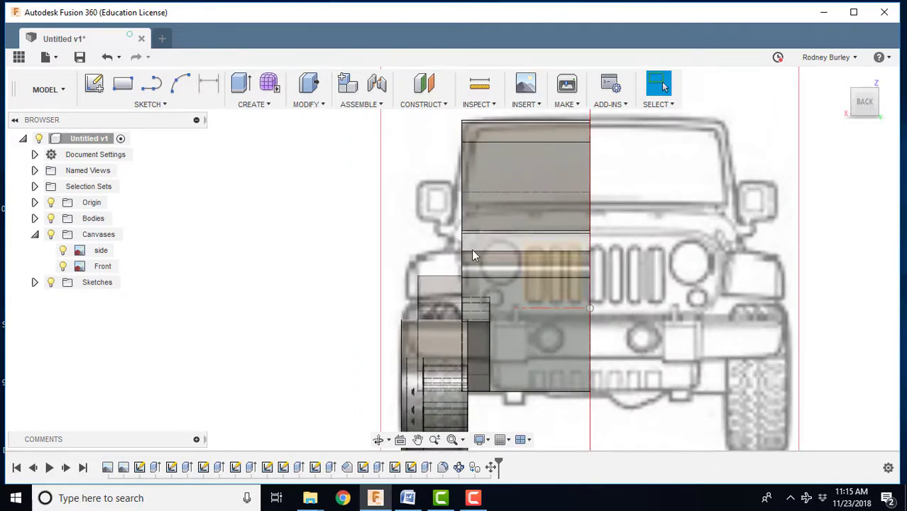
Step: Set the Jeep body's side face to a distance of 2.60 mm with Press Pull, matching the body width on the front canvas
scroll(456, 250, "down", 1)
middle_click_drag(454, 252, 536, 230, "shift")
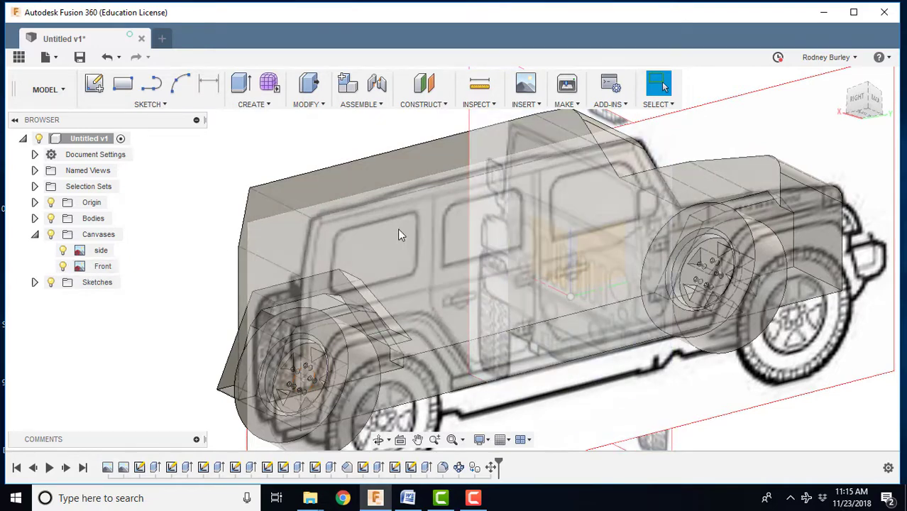
left_click(394, 221)
right_click(394, 222)
left_click(440, 203)
key("q")
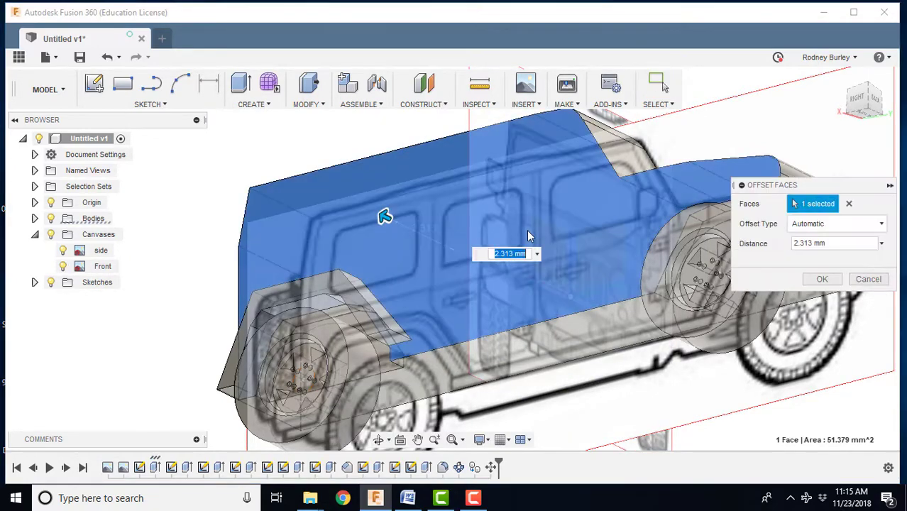
left_click(875, 99)
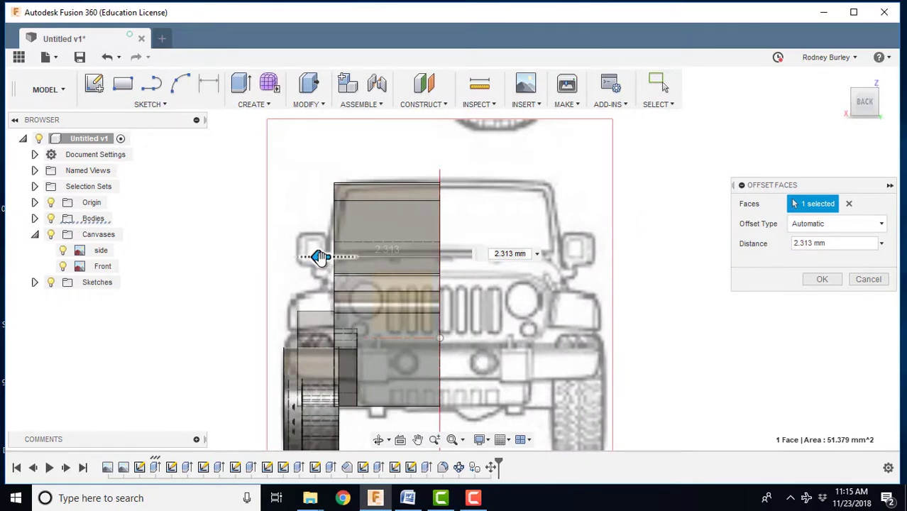
left_click_drag(320, 257, 311, 257)
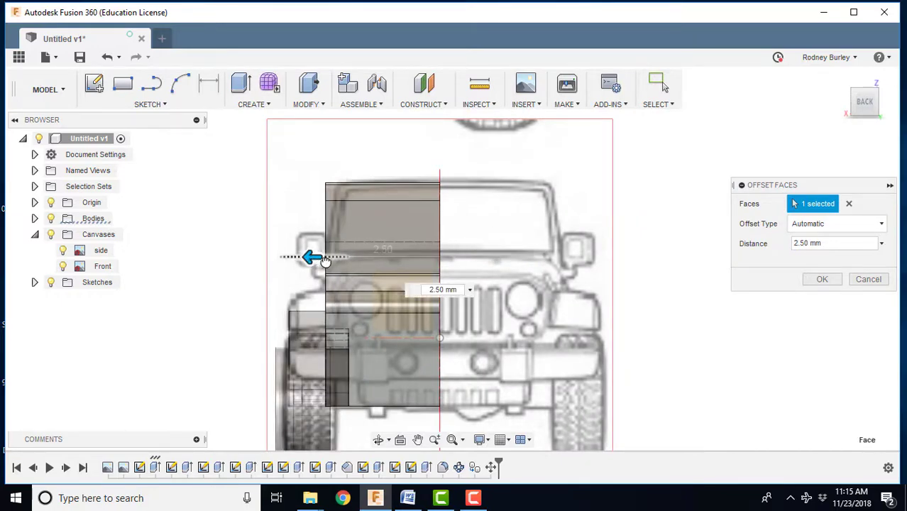
scroll(328, 261, "up", 4)
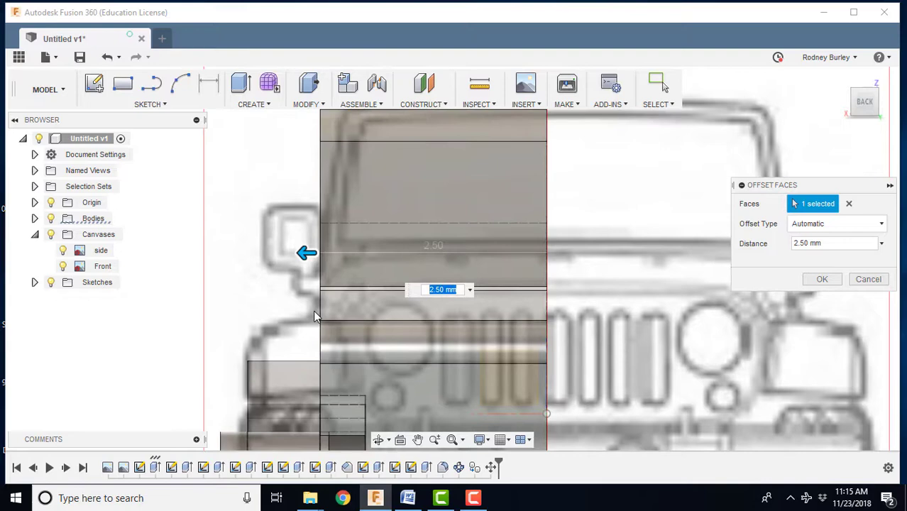
left_click_drag(304, 252, 294, 253)
scroll(817, 280, "down", 2)
left_click(821, 279)
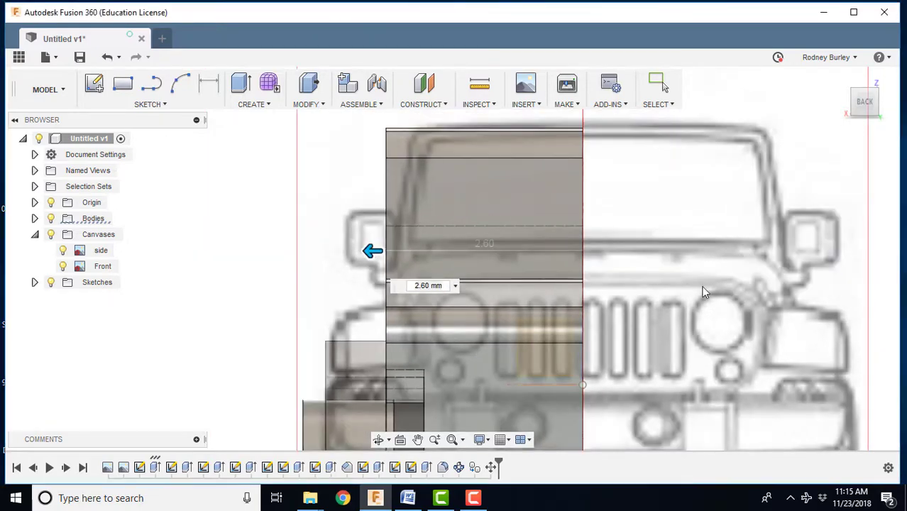
scroll(567, 269, "down", 3)
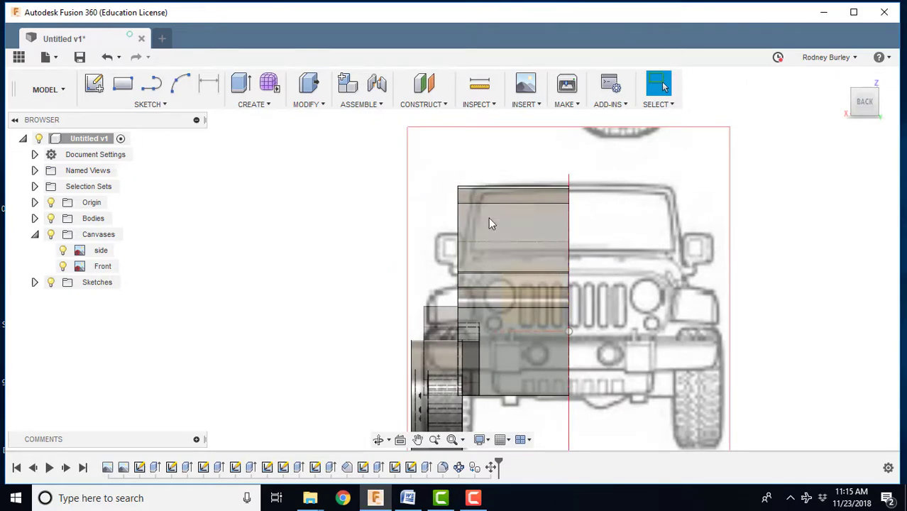
Step: Create a sketch on the origin plane parallel to the front canvas, hiding the bodies to pick the plane and showing them again
scroll(497, 188, "up", 2)
scroll(496, 187, "up", 3)
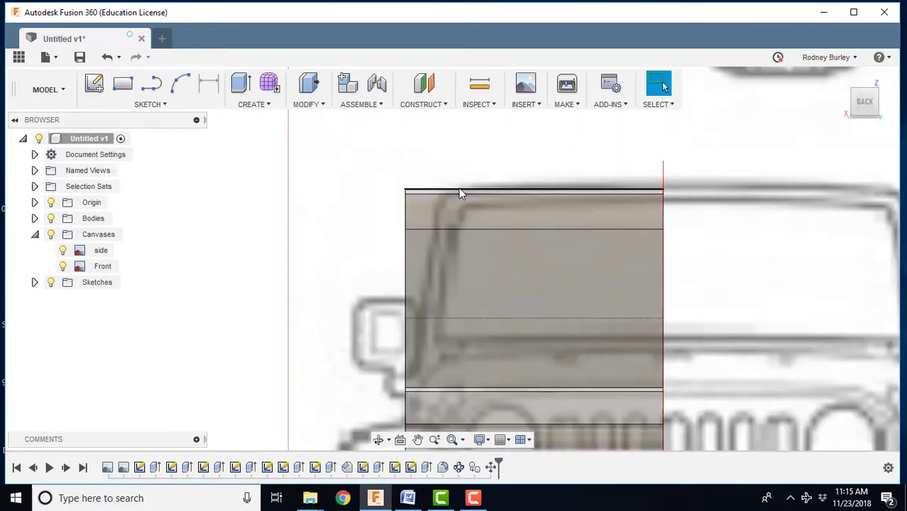
scroll(280, 168, "down", 4)
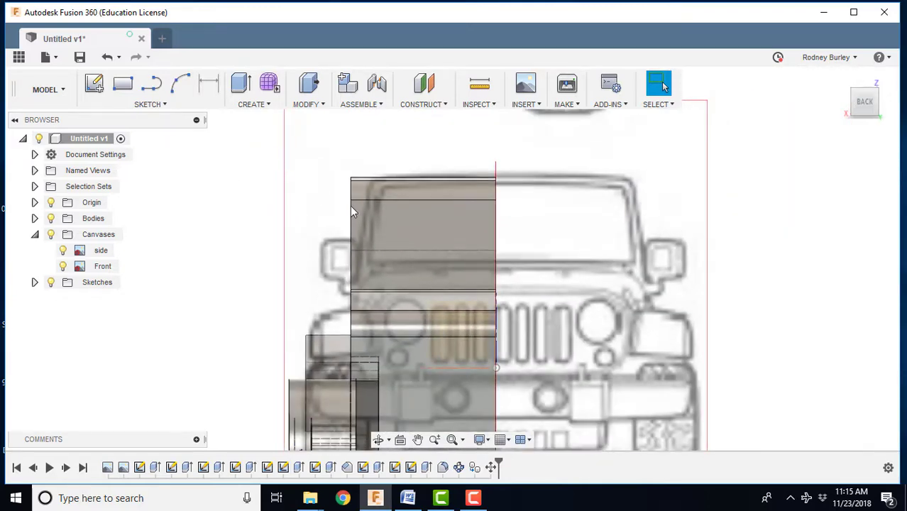
scroll(398, 237, "down", 3)
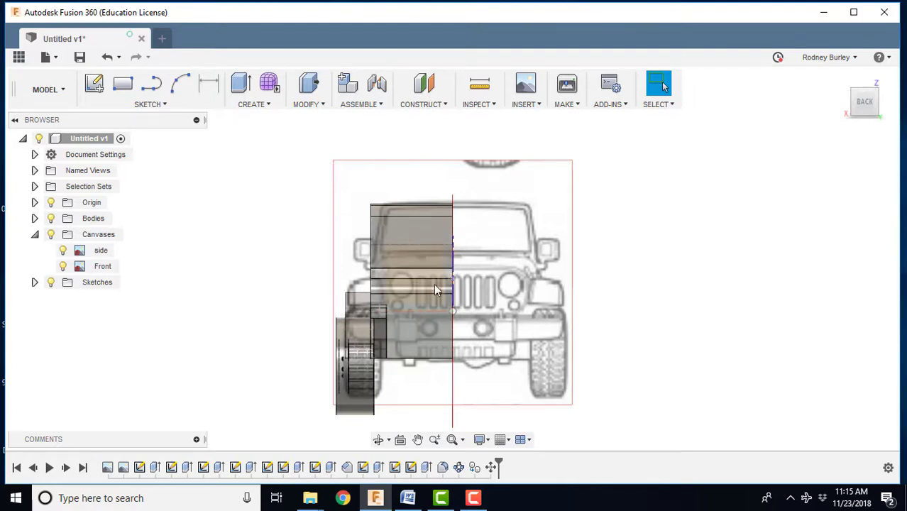
left_click(51, 219)
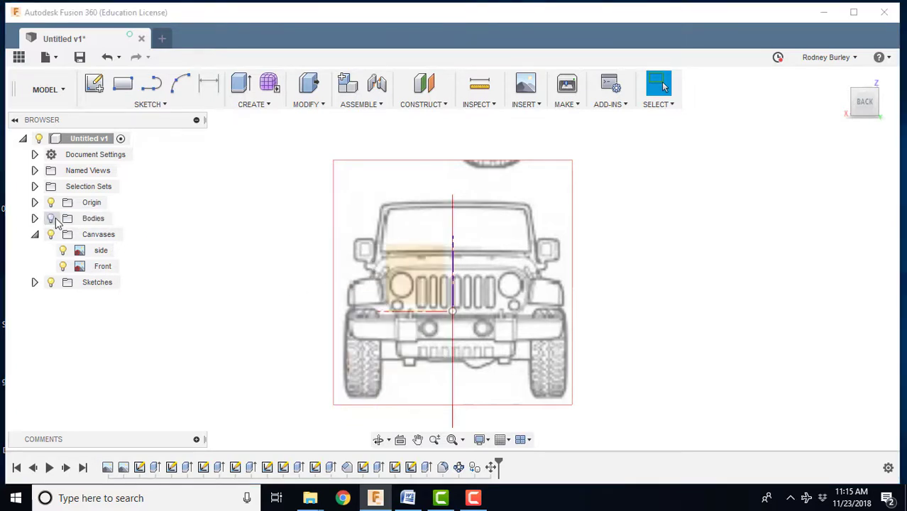
left_click(94, 84)
left_click(411, 264)
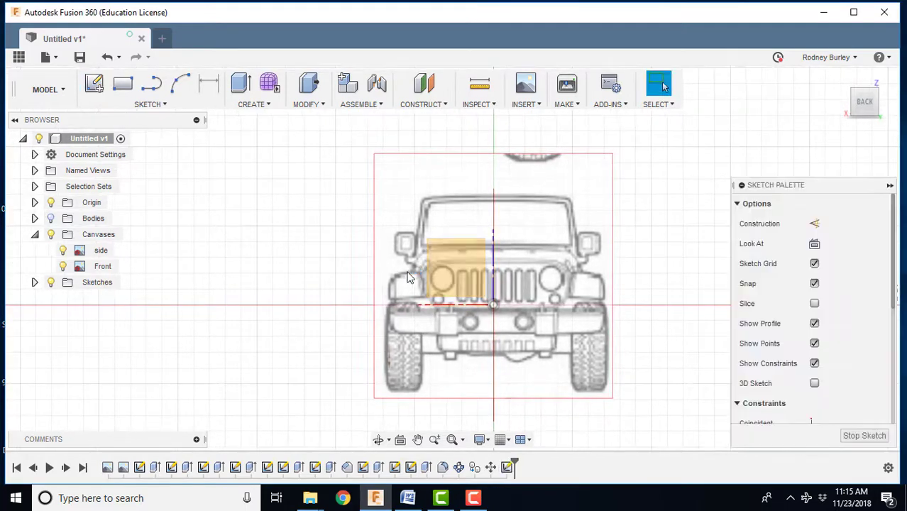
left_click(51, 218)
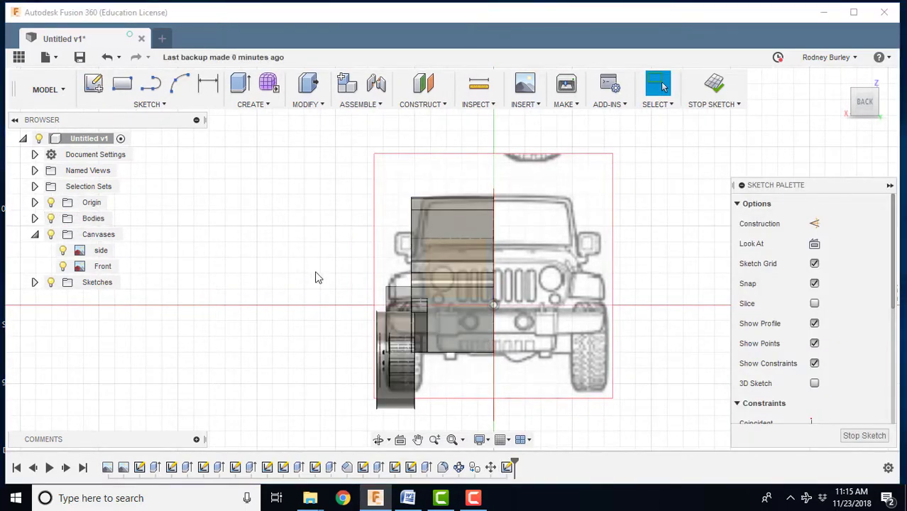
scroll(482, 256, "up", 3)
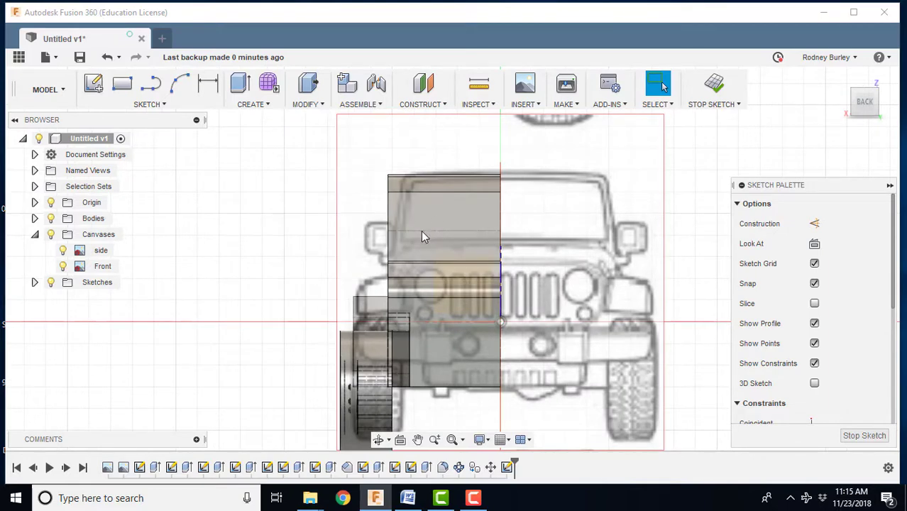
scroll(436, 227, "up", 2)
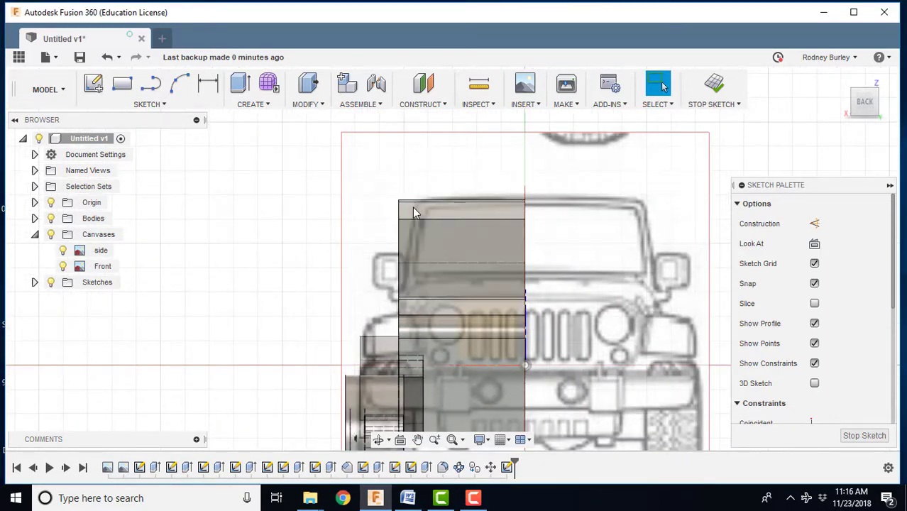
Step: Draw a slanted line from above the roof down to the roof's top edge, where the canvas corner starts to curve
left_click(149, 84)
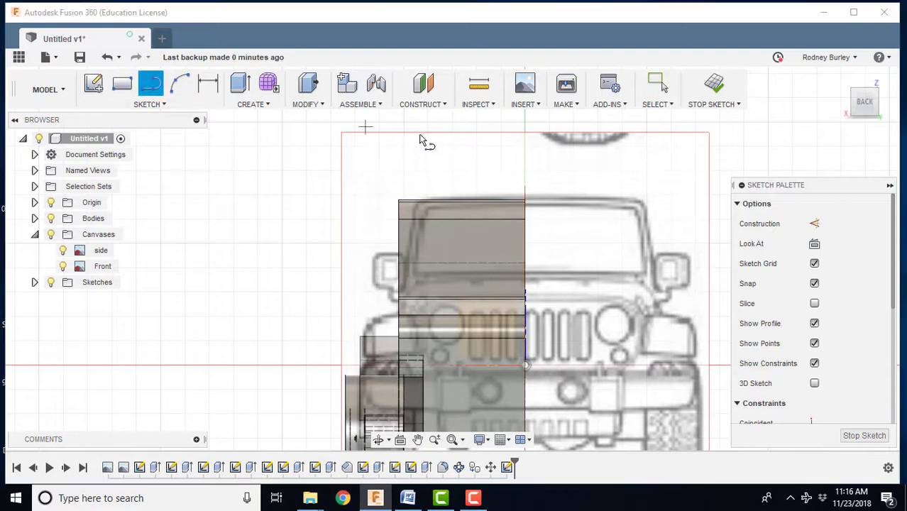
left_click(464, 160)
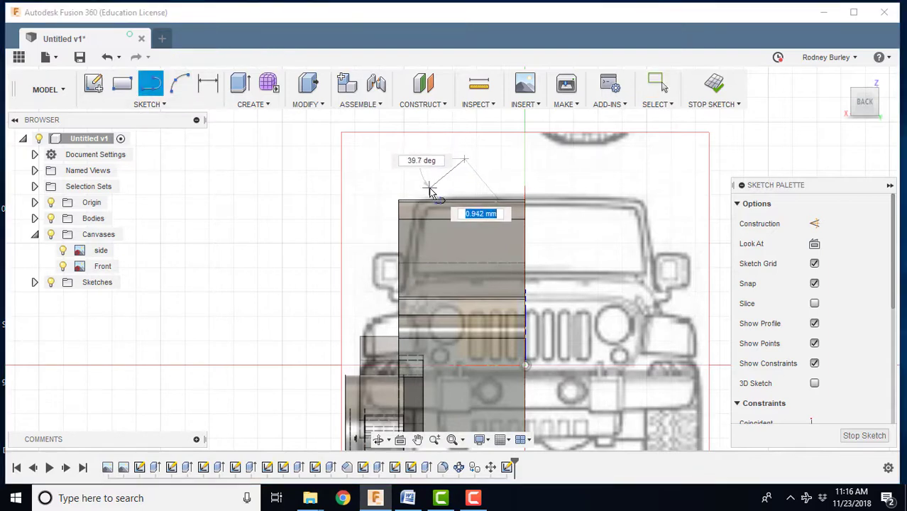
scroll(428, 196, "up", 5)
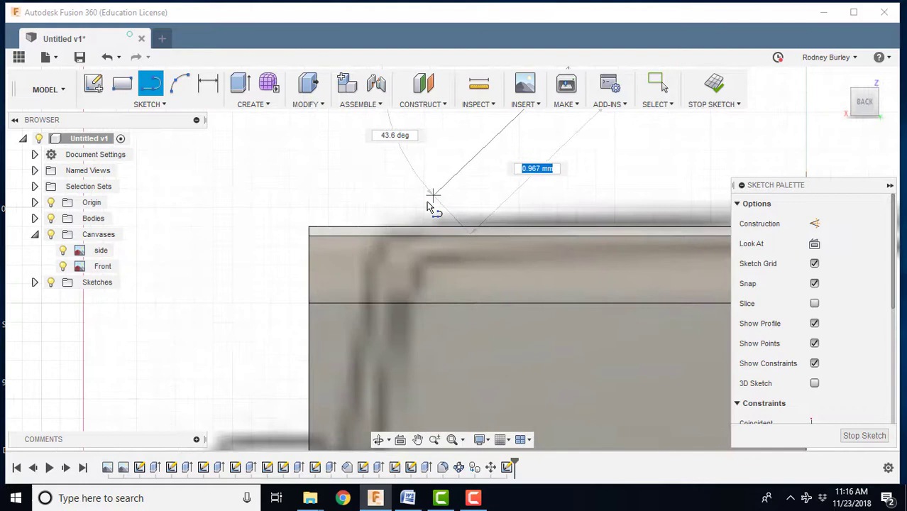
left_click(404, 226)
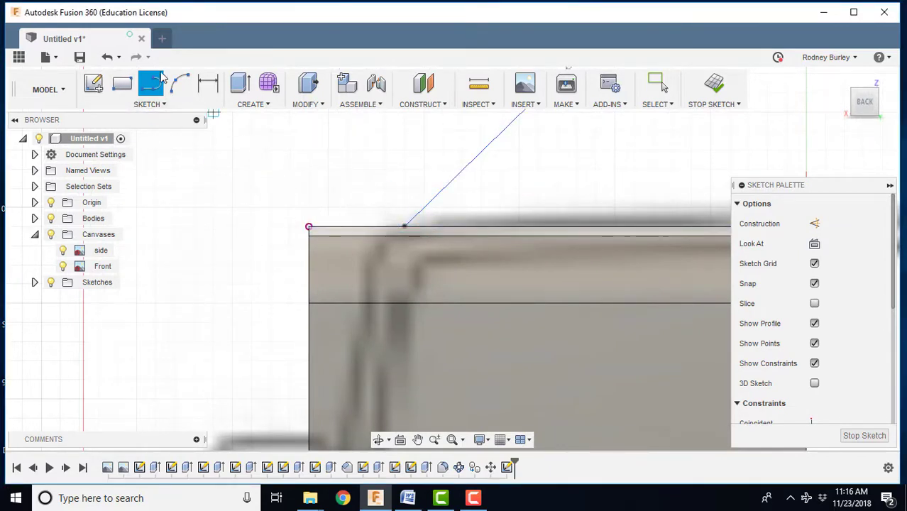
Step: Draw a three-point arc from the line's lower end along the rounded roof corner of the front canvas
left_click(152, 105)
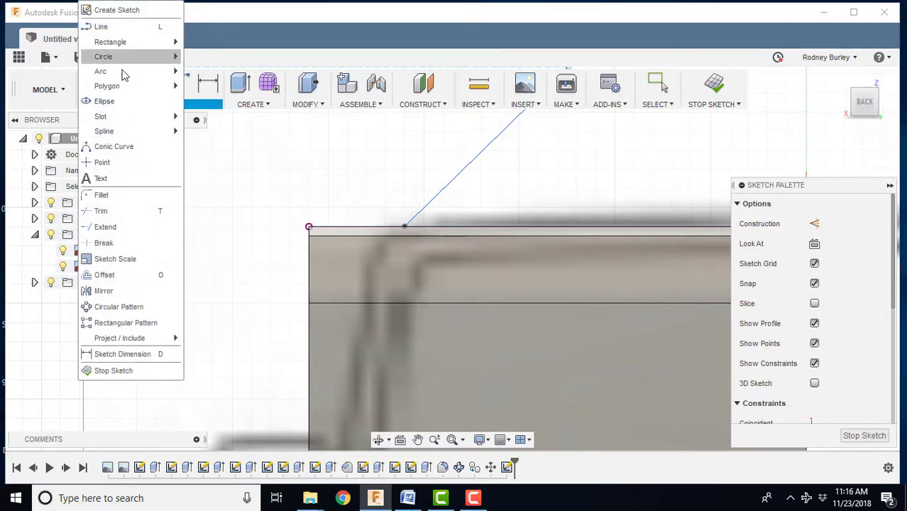
left_click(213, 88)
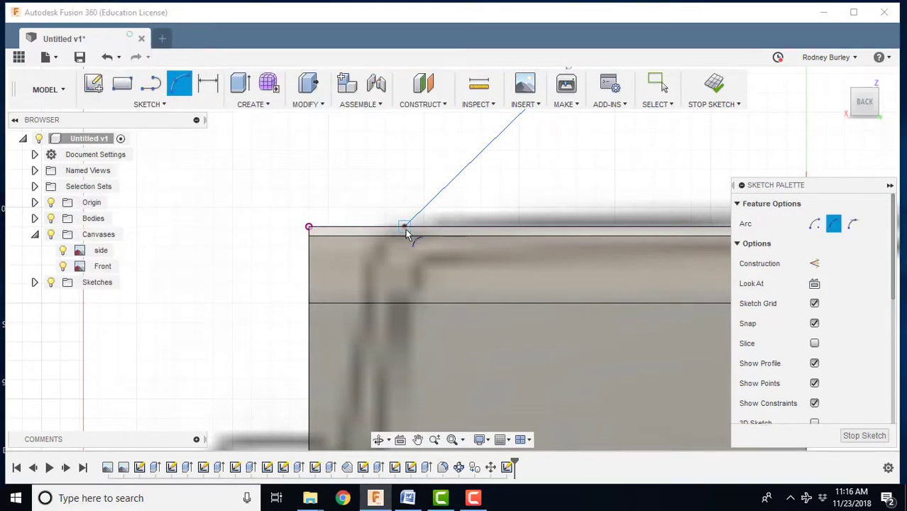
left_click(366, 283)
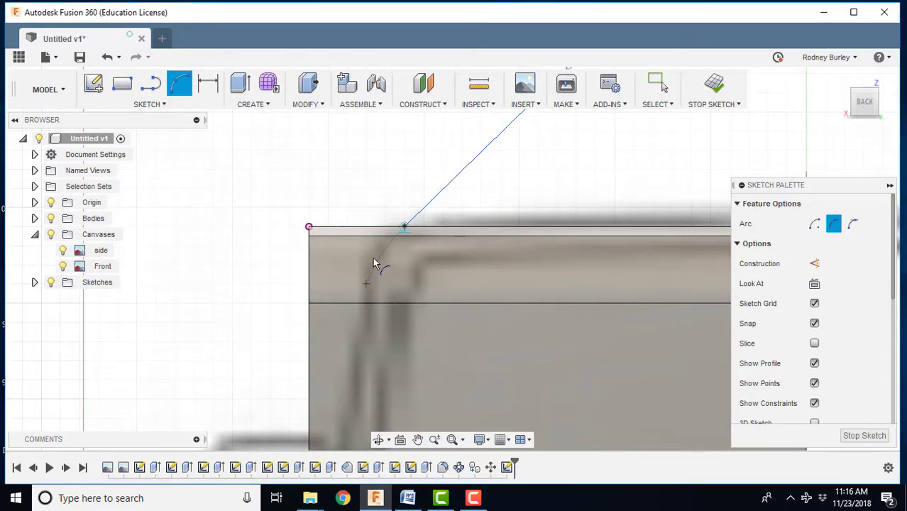
scroll(371, 257, "up", 3)
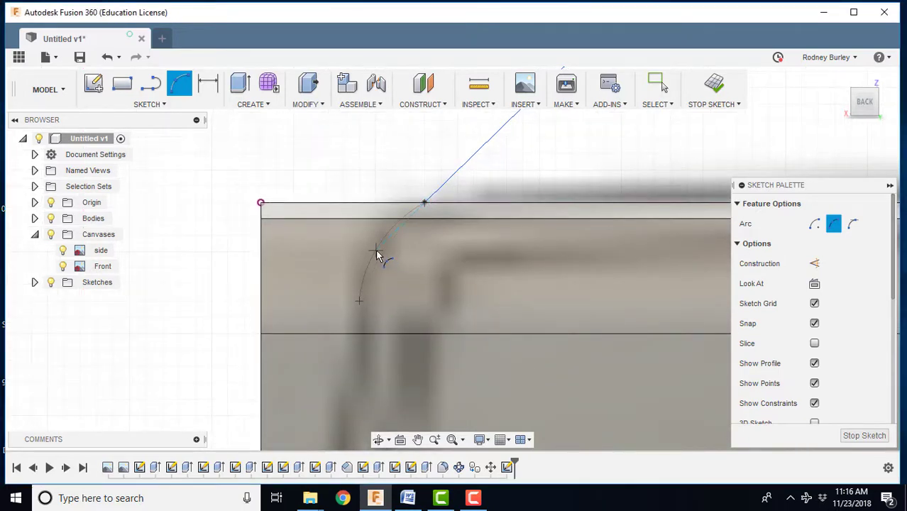
scroll(465, 249, "down", 3)
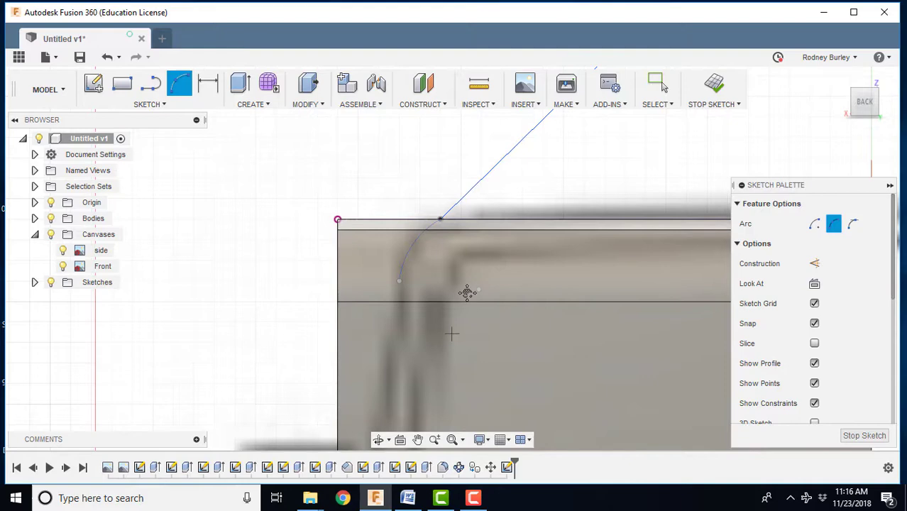
Step: Draw a line from the arc's lower end down along the slanted windshield side to the body edge at hood height
middle_click_drag(467, 293, 494, 183)
key("l")
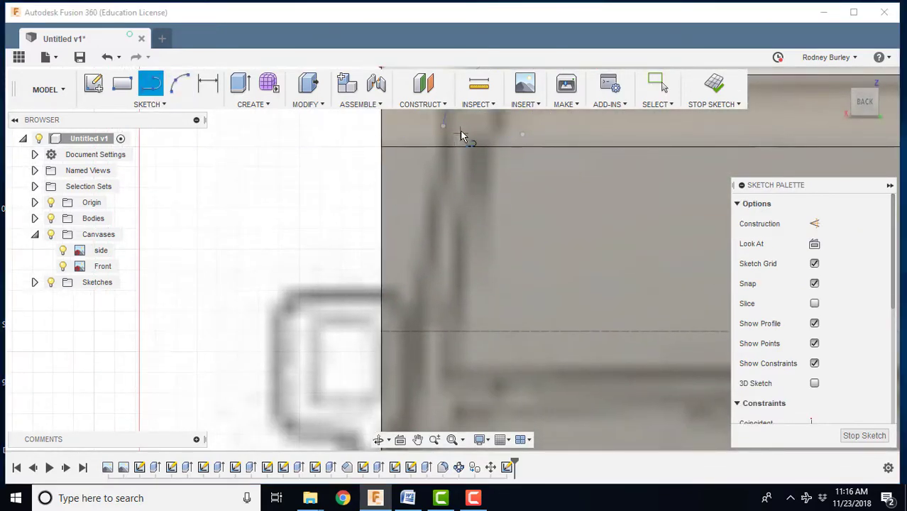
left_click(443, 128)
middle_click_drag(443, 310, 445, 266)
scroll(457, 278, "up", 2)
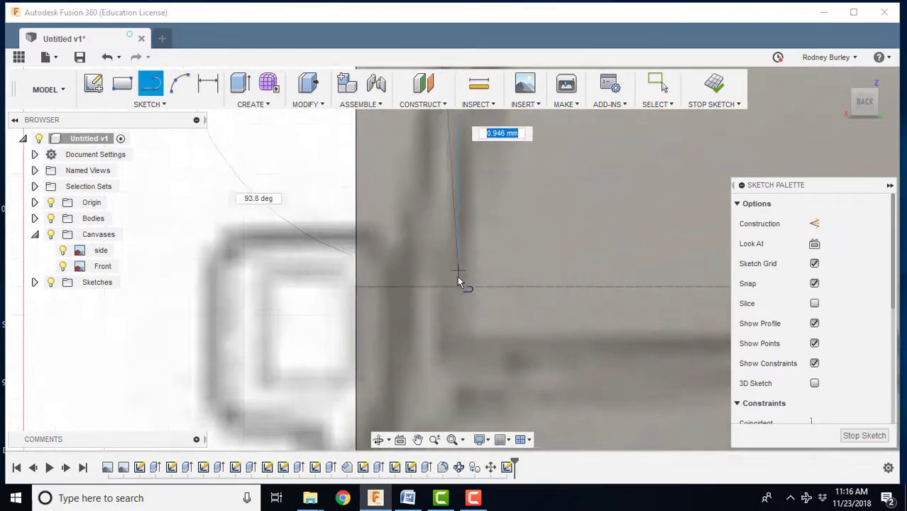
scroll(461, 283, "down", 1)
scroll(462, 284, "down", 3)
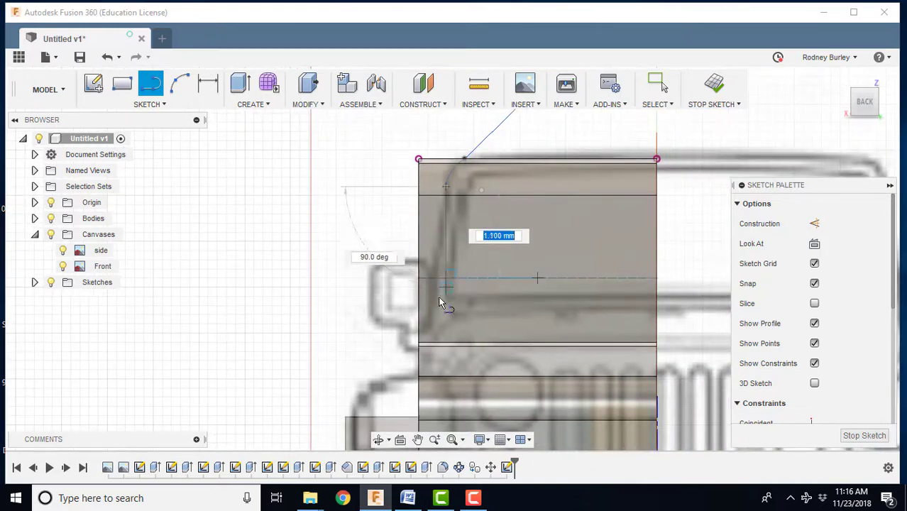
left_click(426, 348)
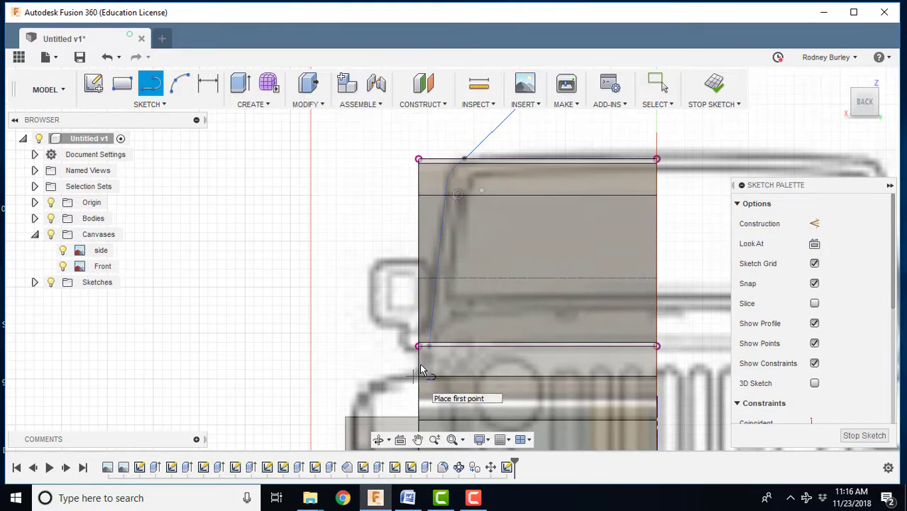
Step: Continue the outline from the windshield line's lower end diagonally out past the body side and outward along the fender top
scroll(421, 370, "up", 3)
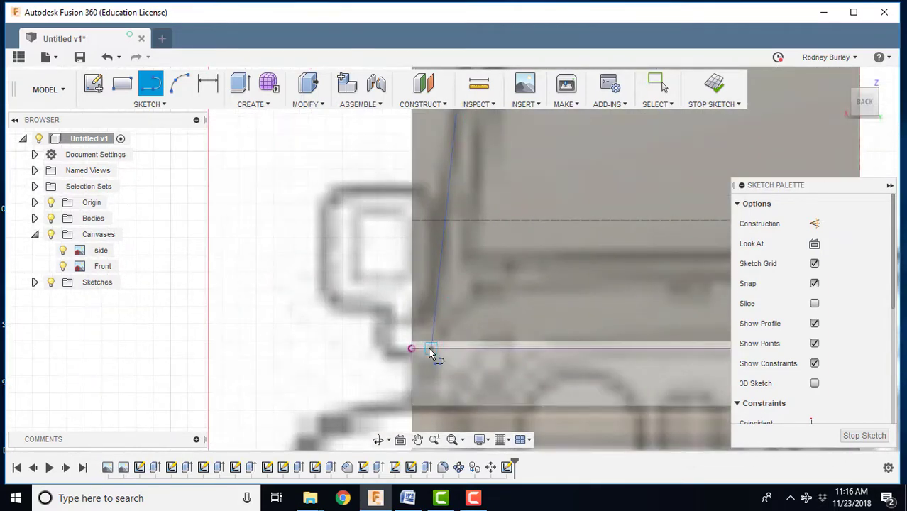
left_click(430, 348)
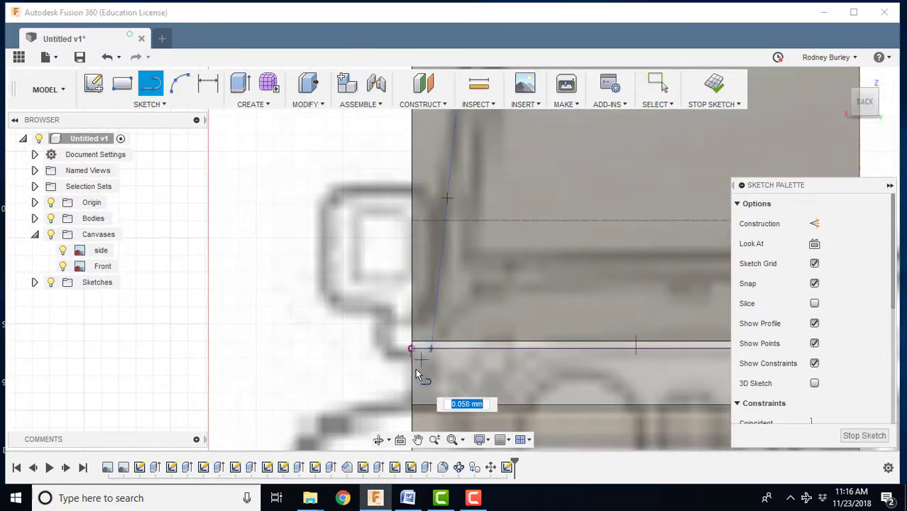
left_click(401, 409)
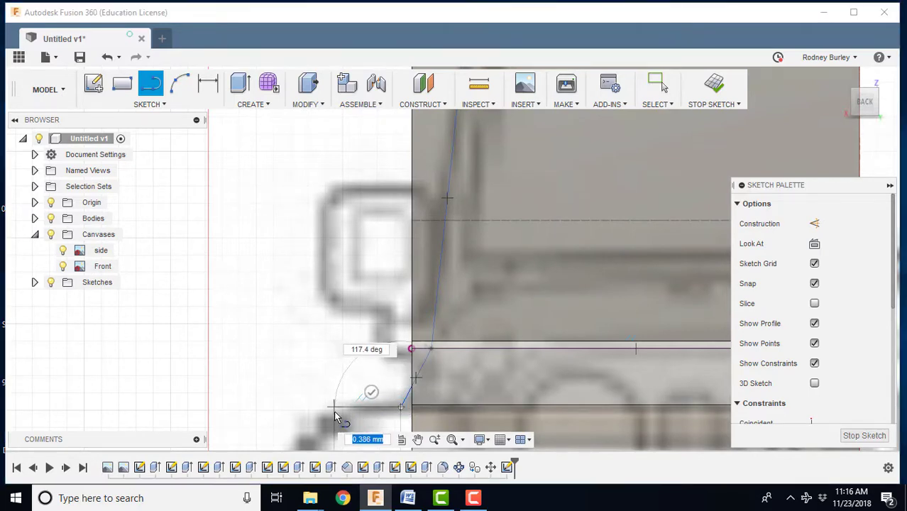
left_click(312, 414)
scroll(248, 279, "down", 1)
Step: Close the profile with lines running up outside the mirror and over the roof corner to the first line's upper end
left_click(279, 204)
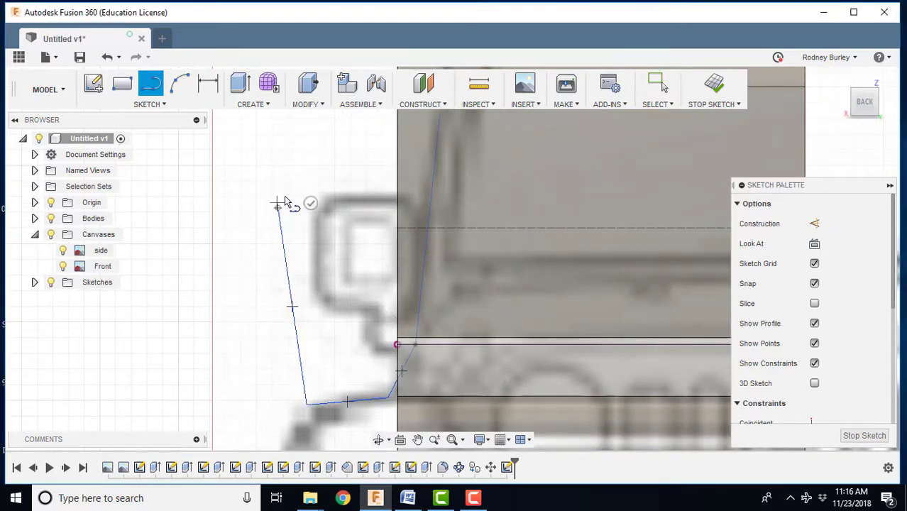
scroll(285, 197, "down", 3)
scroll(313, 207, "down", 1)
middle_click_drag(323, 183, 334, 368)
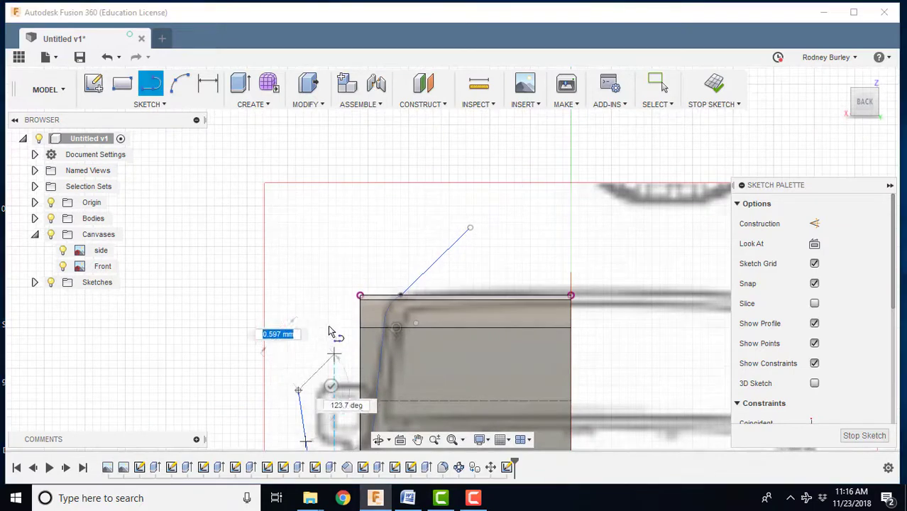
left_click(312, 263)
left_click(351, 231)
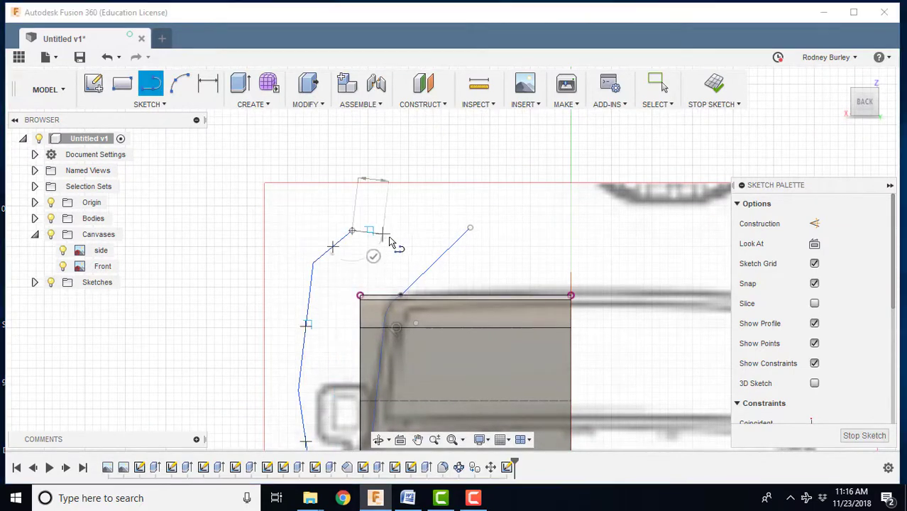
left_click(469, 228)
scroll(434, 269, "down", 5)
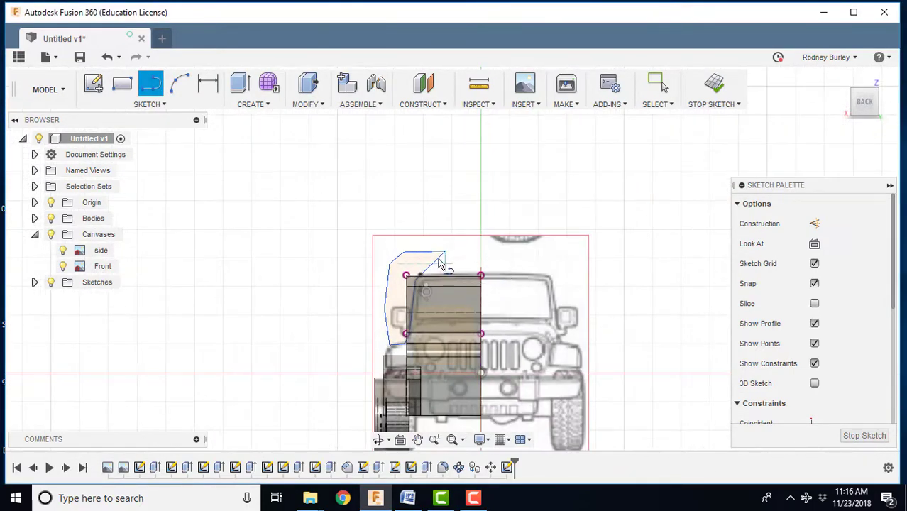
Step: Finish the sketch of the slanted upper side profile on the front canvas
left_click(863, 435)
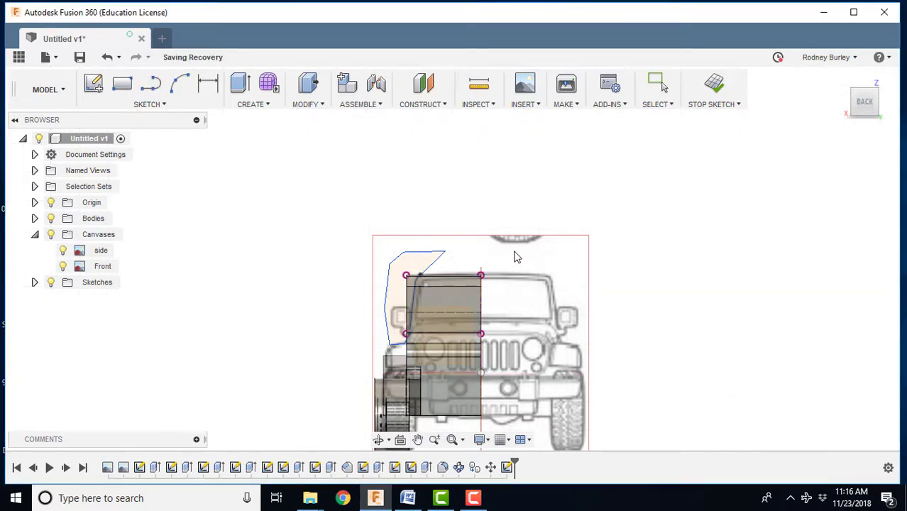
scroll(615, 277, "down", 2)
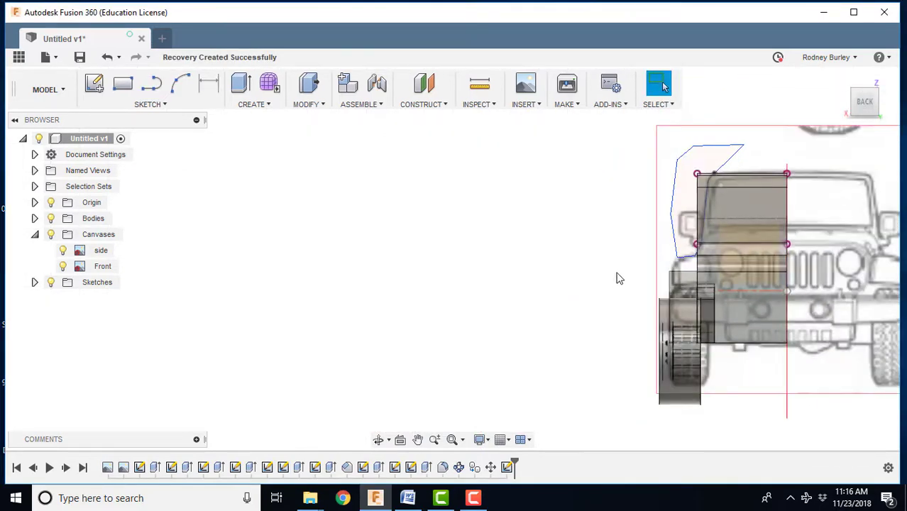
middle_click_drag(639, 270, 482, 281)
scroll(543, 233, "up", 2)
scroll(544, 234, "up", 2)
Step: Extrude the side profile as a two-sided cut, 10 mm in each direction, to trim the upper body side along its whole length
left_click(555, 132)
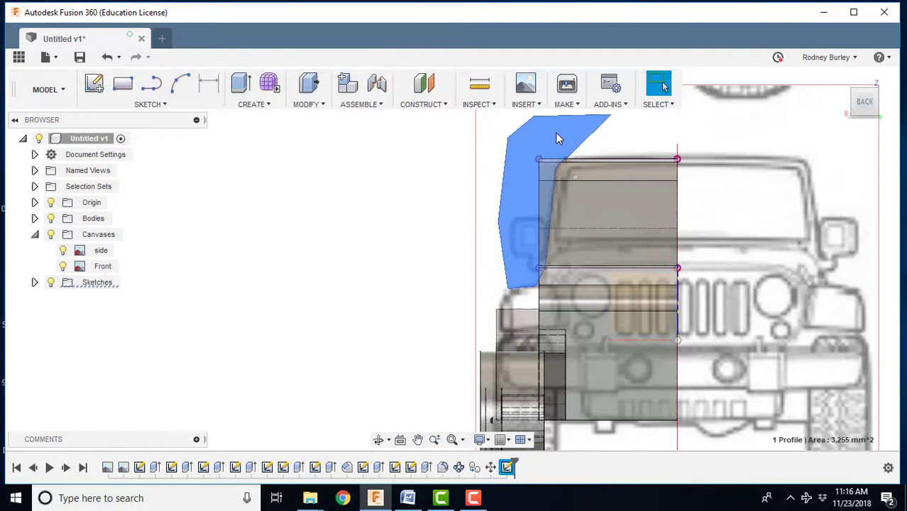
right_click(555, 132)
left_click(604, 118)
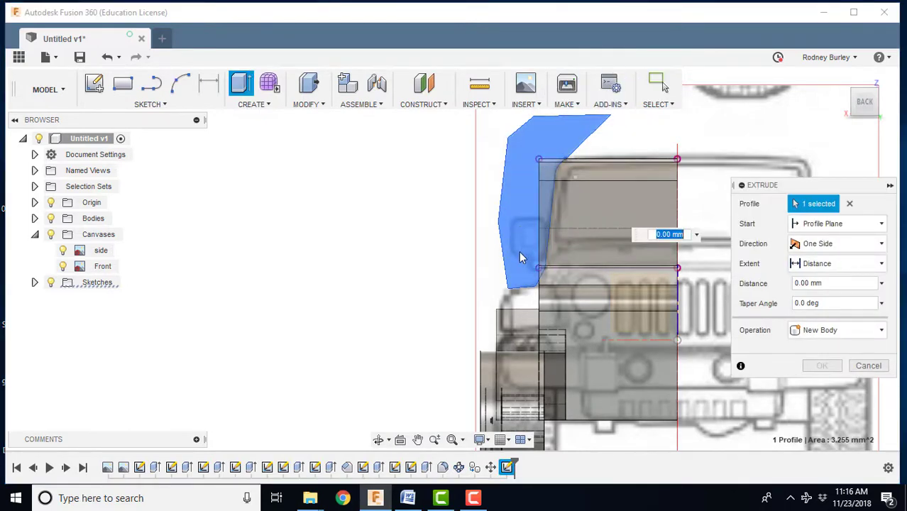
middle_click_drag(494, 251, 582, 284, "shift")
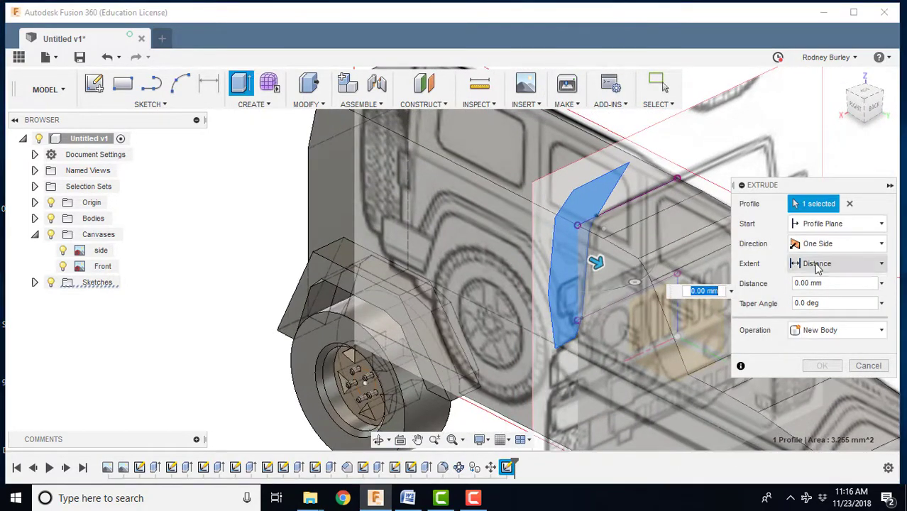
left_click(837, 244)
left_click(819, 278)
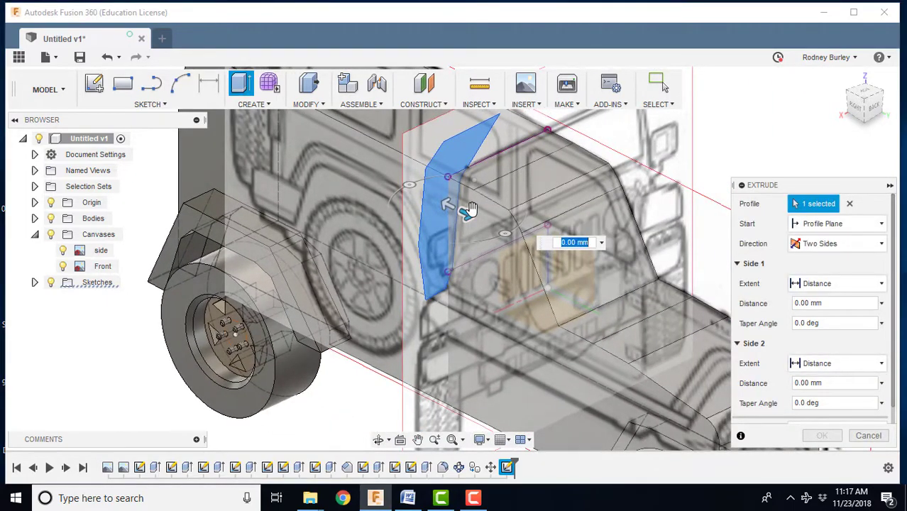
left_click_drag(465, 213, 591, 278)
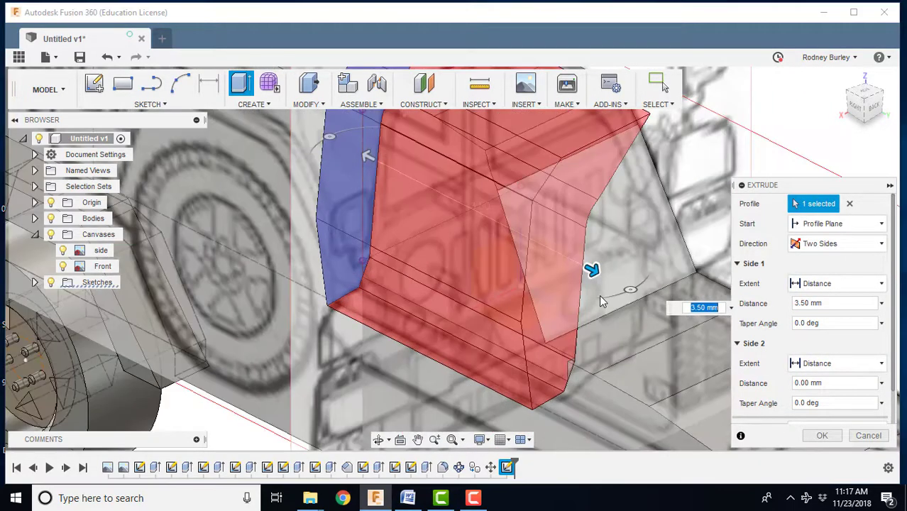
scroll(599, 301, "down", 5)
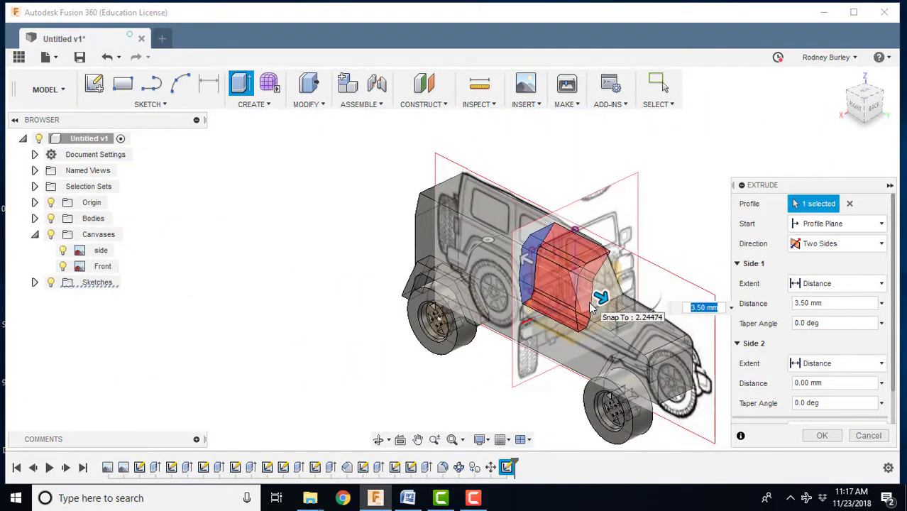
left_click_drag(606, 305, 624, 312)
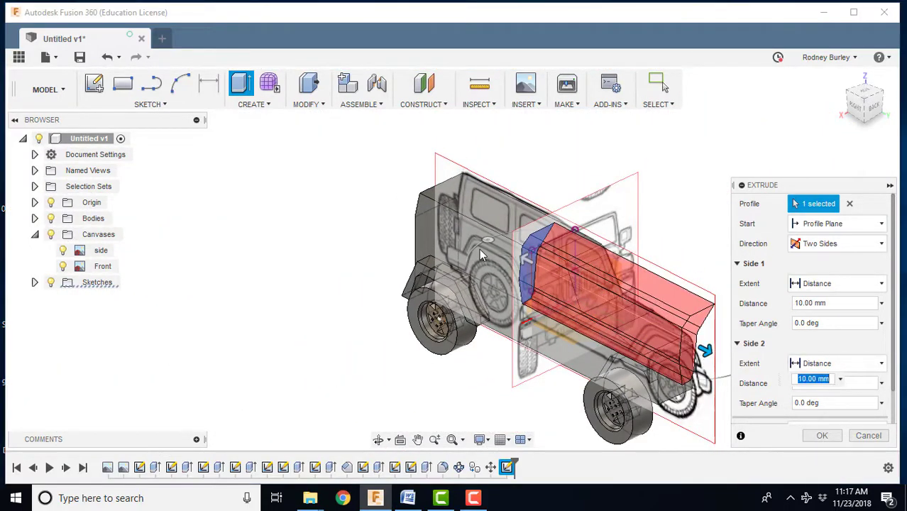
left_click_drag(529, 261, 366, 177)
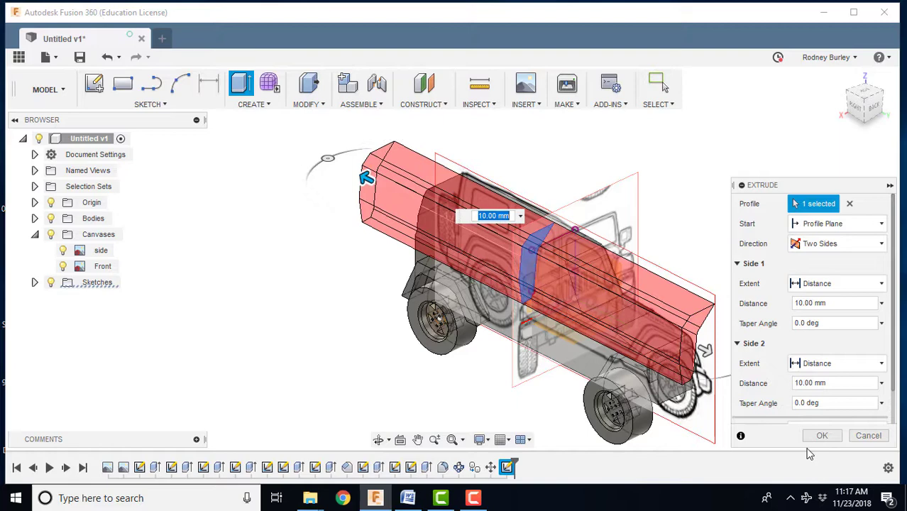
left_click(823, 436)
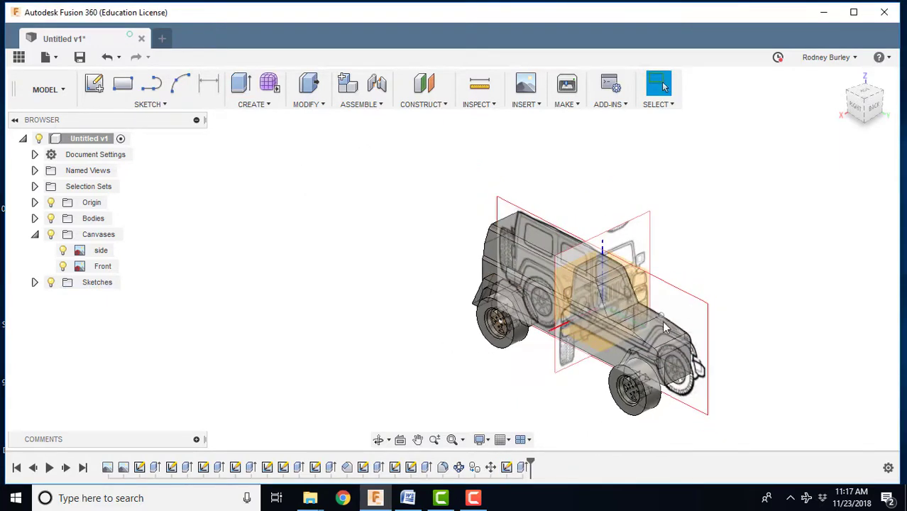
Step: Hide the Front and side reference canvases
left_click(62, 266)
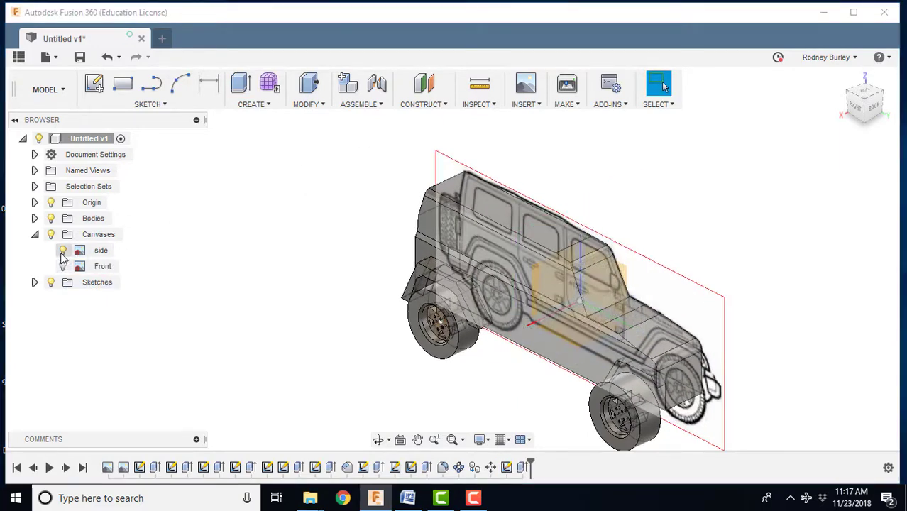
left_click(63, 250)
middle_click_drag(528, 330, 601, 295, "shift")
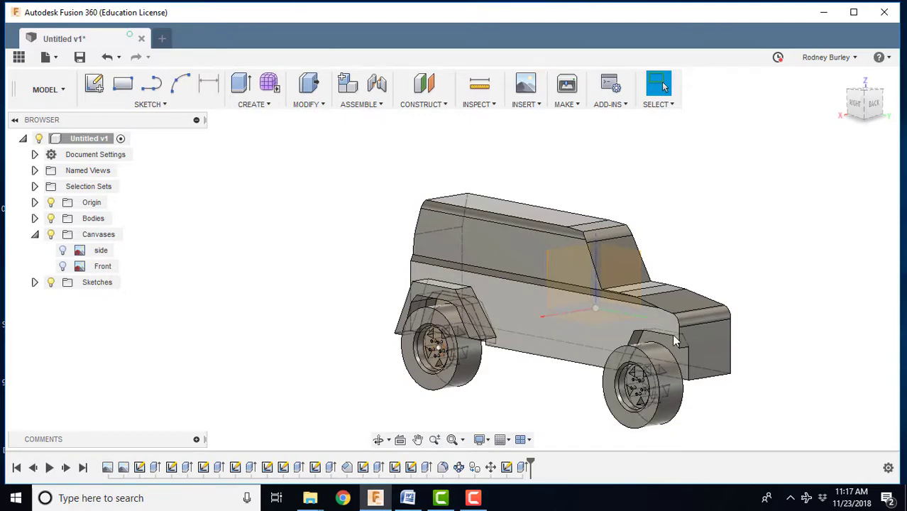
Step: Examine the slanted upper side, rounded roof edge and hood of the trimmed body from the side and the front
scroll(491, 282, "up", 2)
scroll(494, 286, "up", 2)
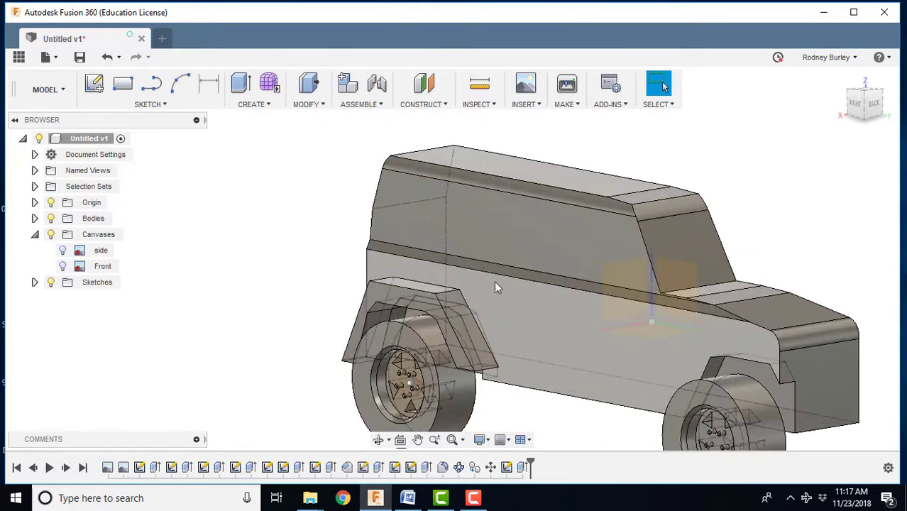
scroll(618, 339, "down", 2)
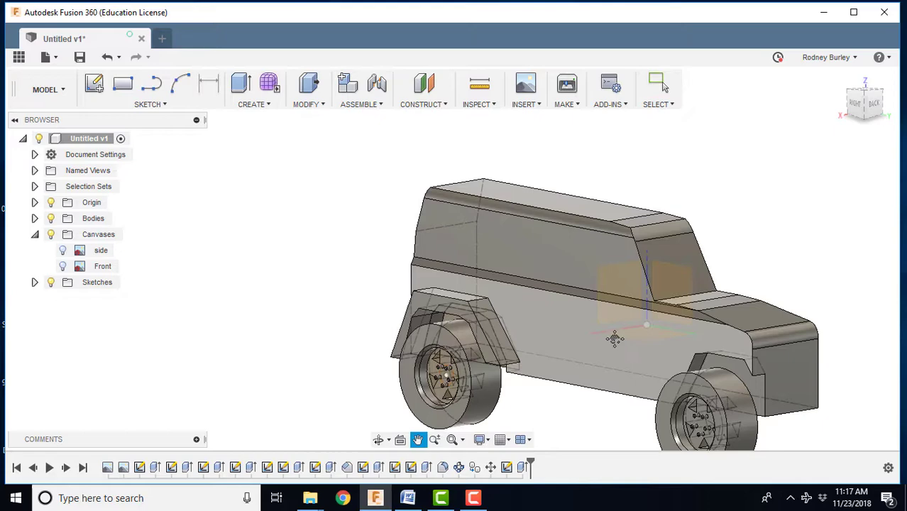
middle_click_drag(615, 339, 573, 304)
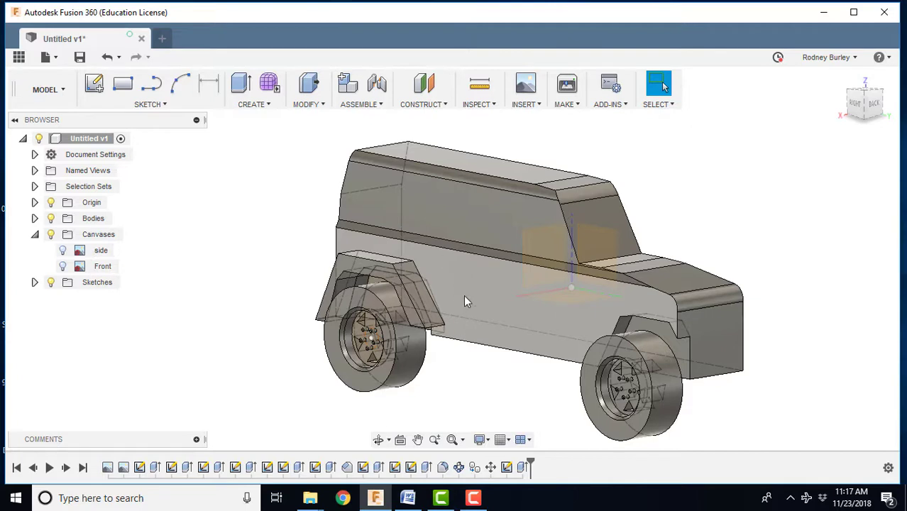
scroll(440, 260, "down", 1)
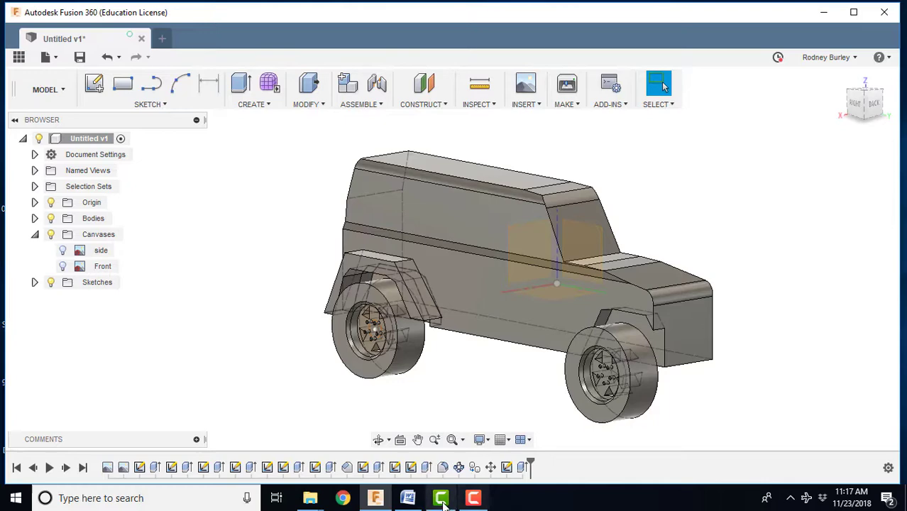
mouse_move(441, 501)
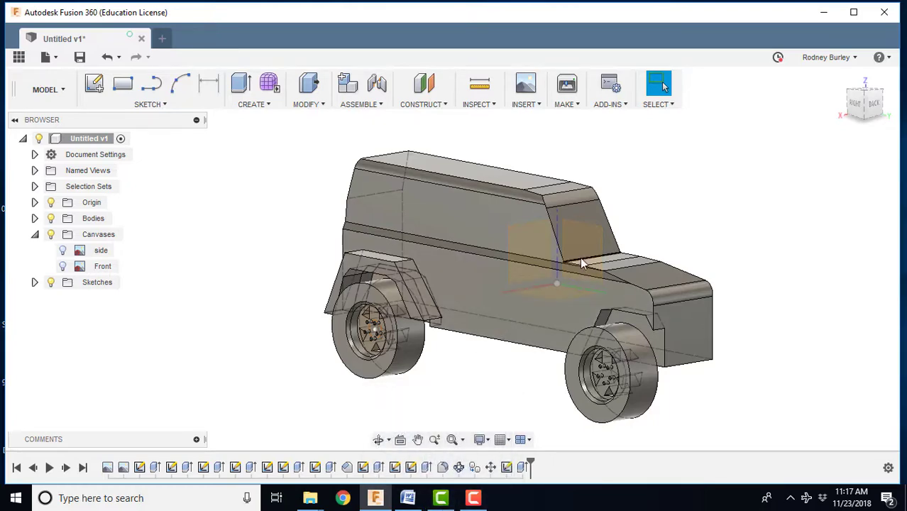
scroll(583, 261, "down", 1)
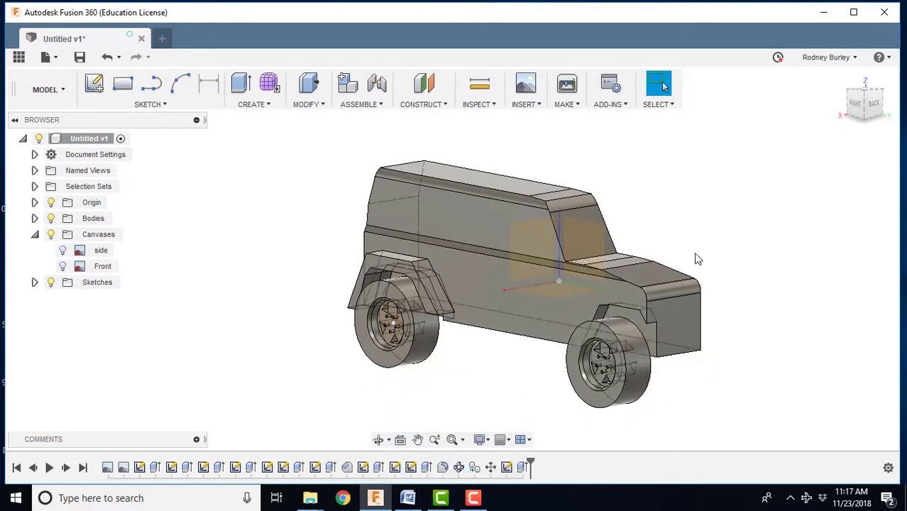
middle_click_drag(662, 338, 586, 282, "shift")
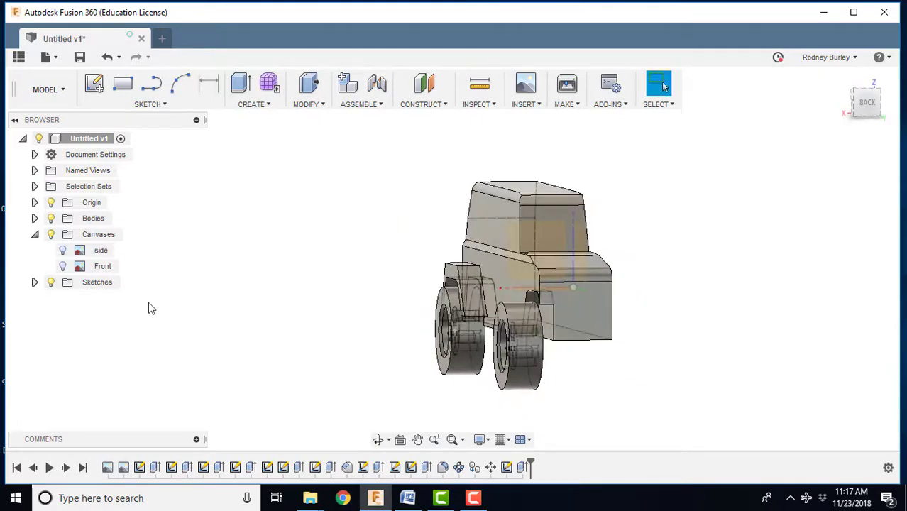
Step: Show the Front and side reference canvases again
left_click(63, 266)
left_click(62, 250)
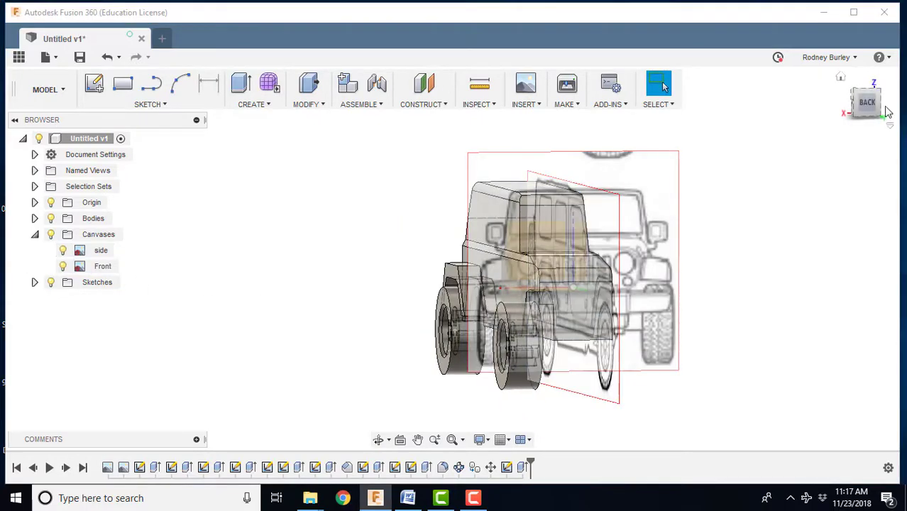